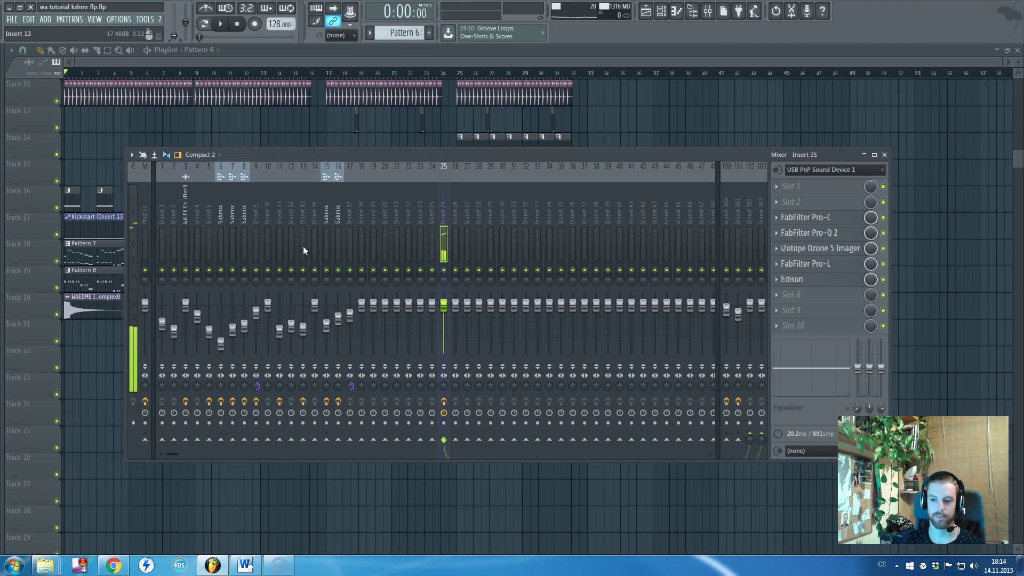
- Bring the playlist above the mixer from Track 1 and select the Track 6 filter and Track 2 mix-level automation clips
click(428, 154)
click(455, 87)
scroll(457, 215, up, 5)
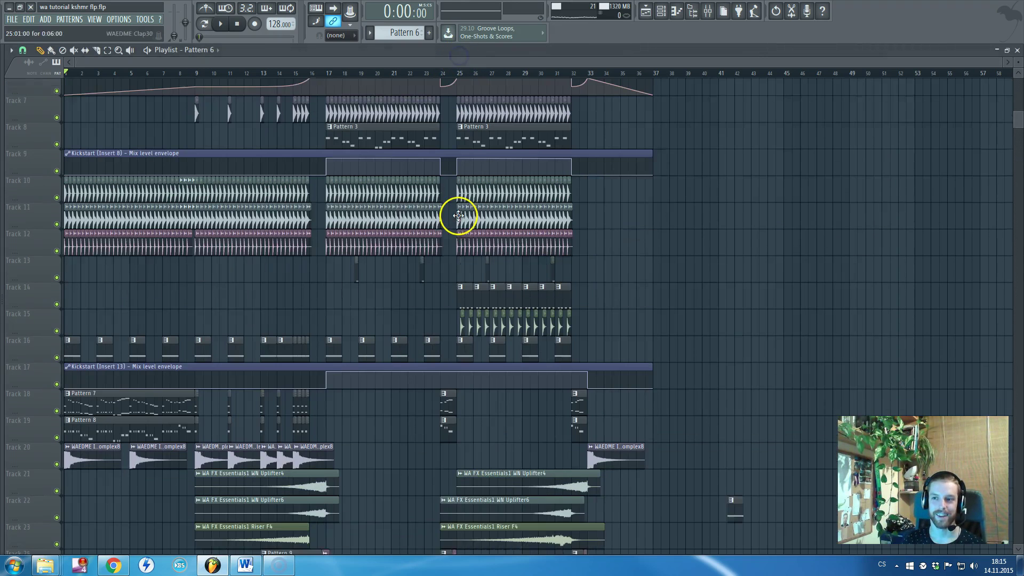
scroll(333, 233, up, 3)
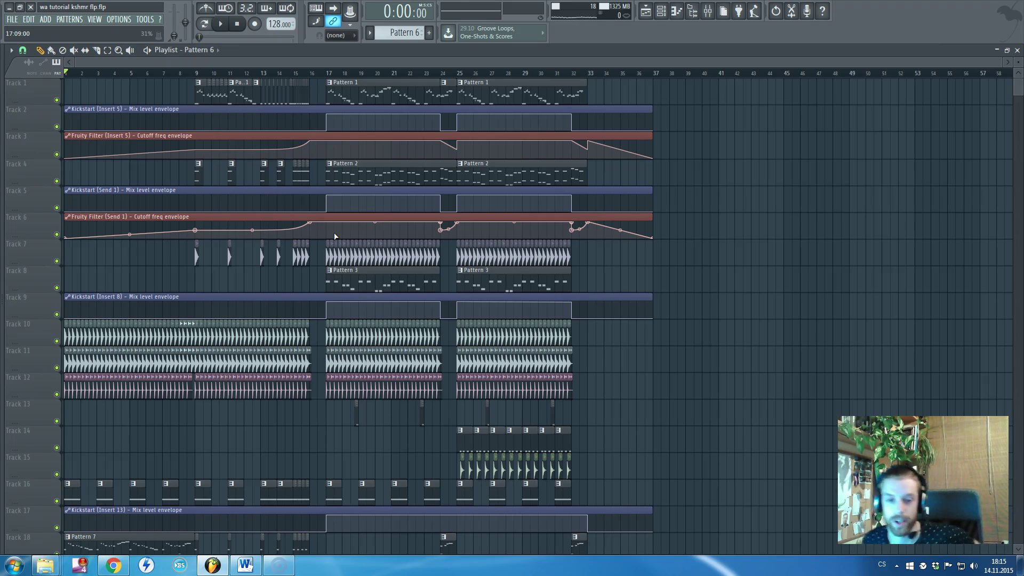
click(331, 233)
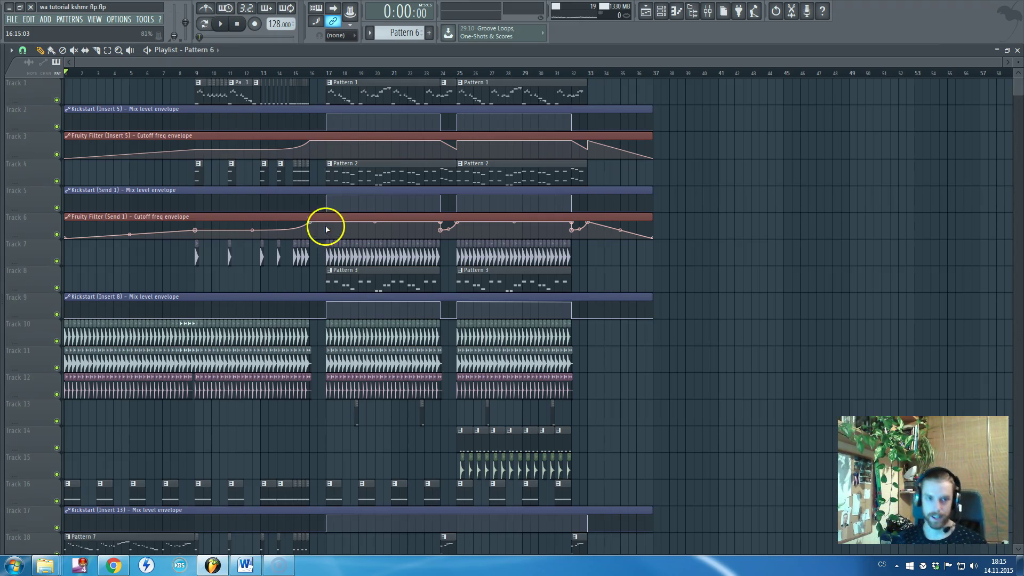
click(115, 110)
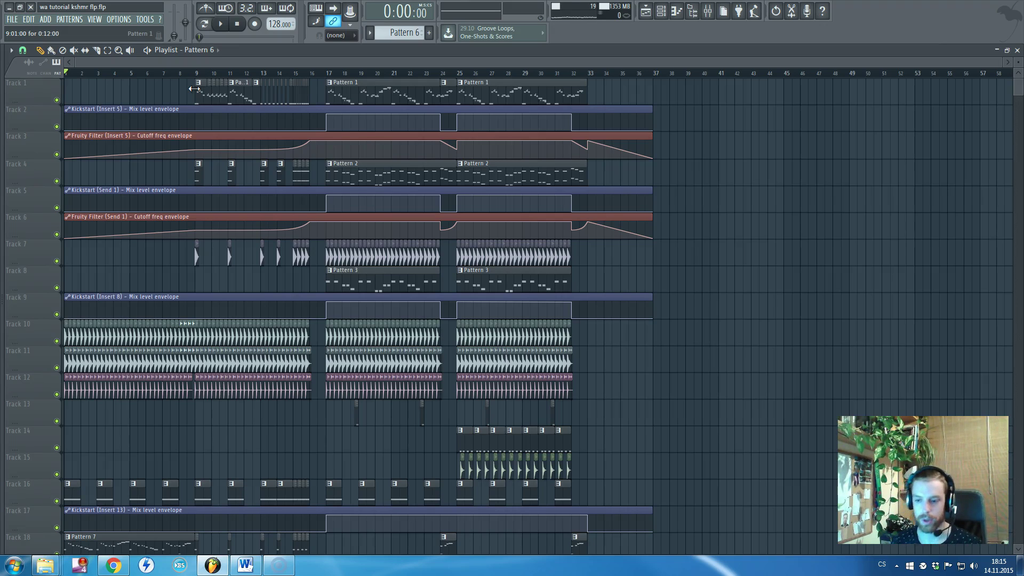
- Play the song from the playlist until it reaches about bar 35
click(210, 98)
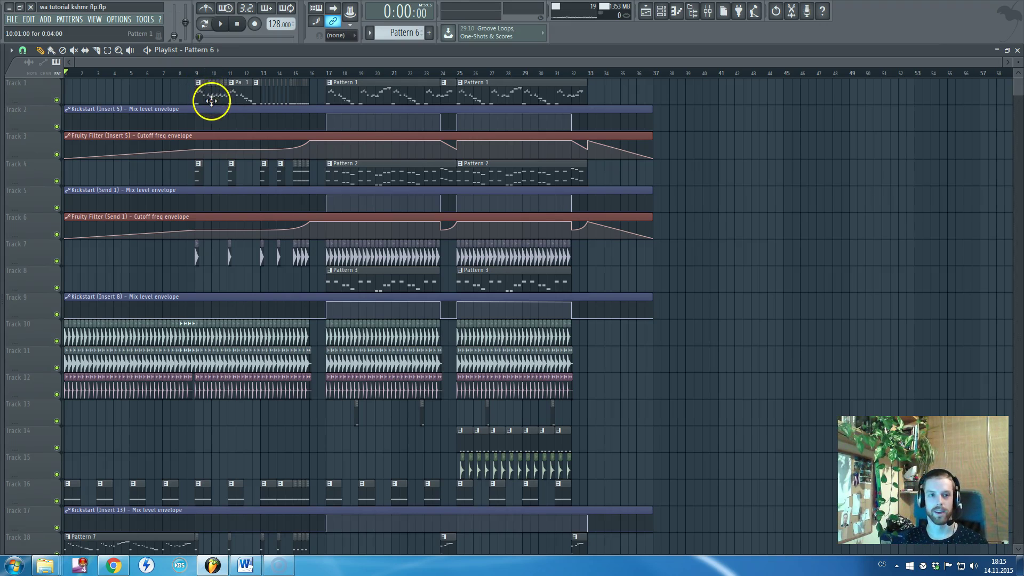
key(space)
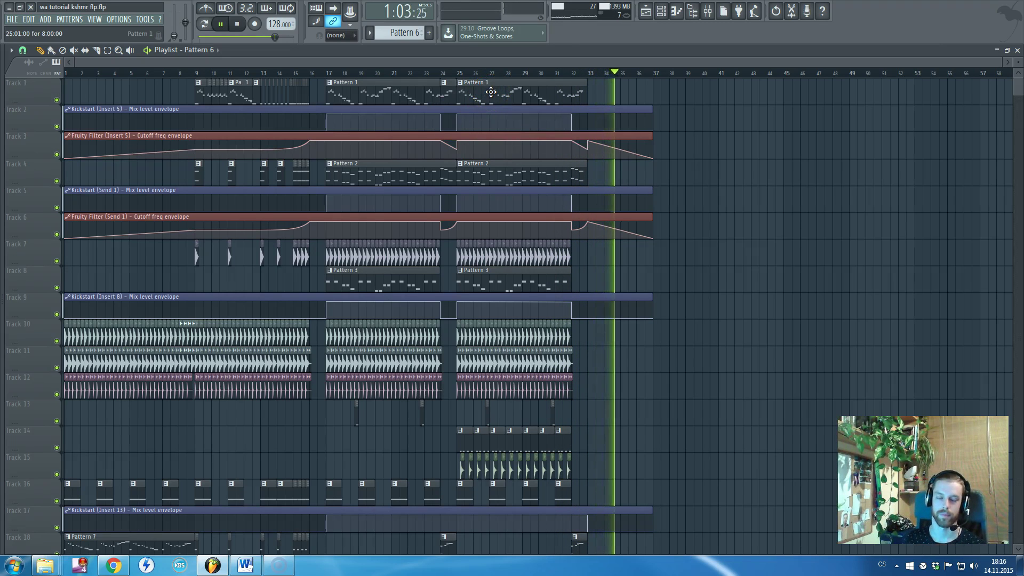
- Pause playback at 1:03:57 and scroll back up through the playlist tracks
key(space)
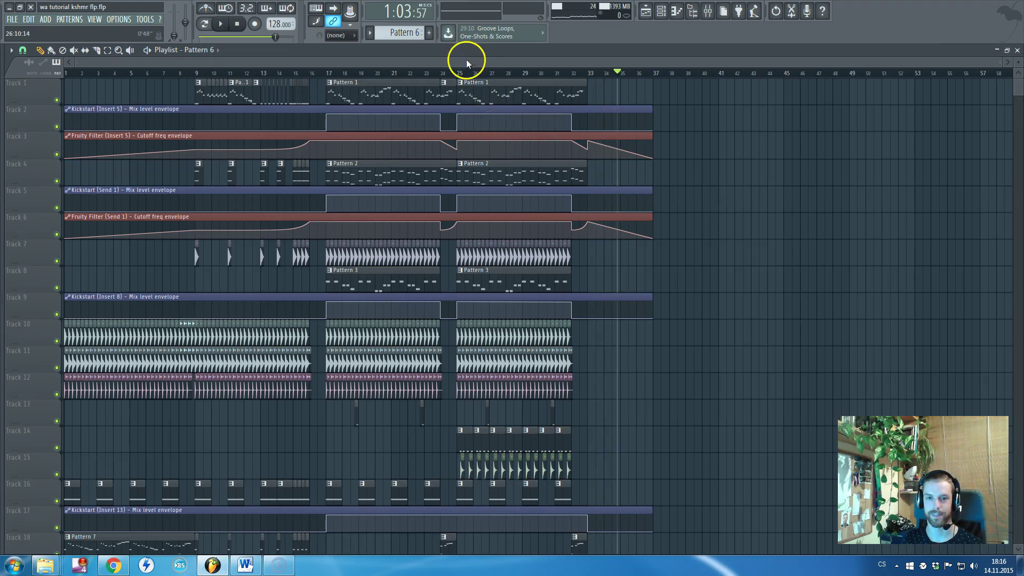
scroll(293, 205, down, 5)
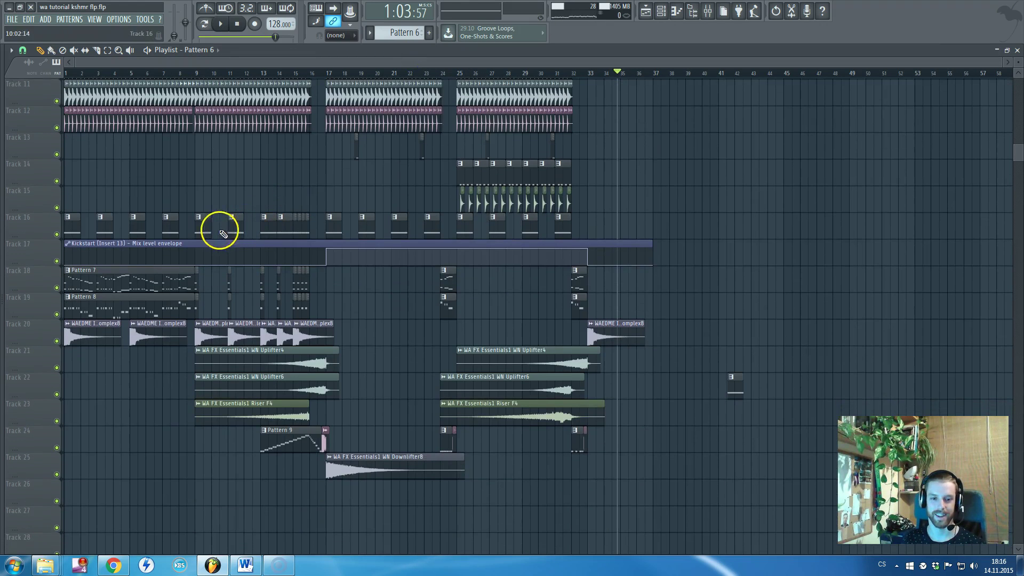
ctrl+scroll(88, 258, up, 3)
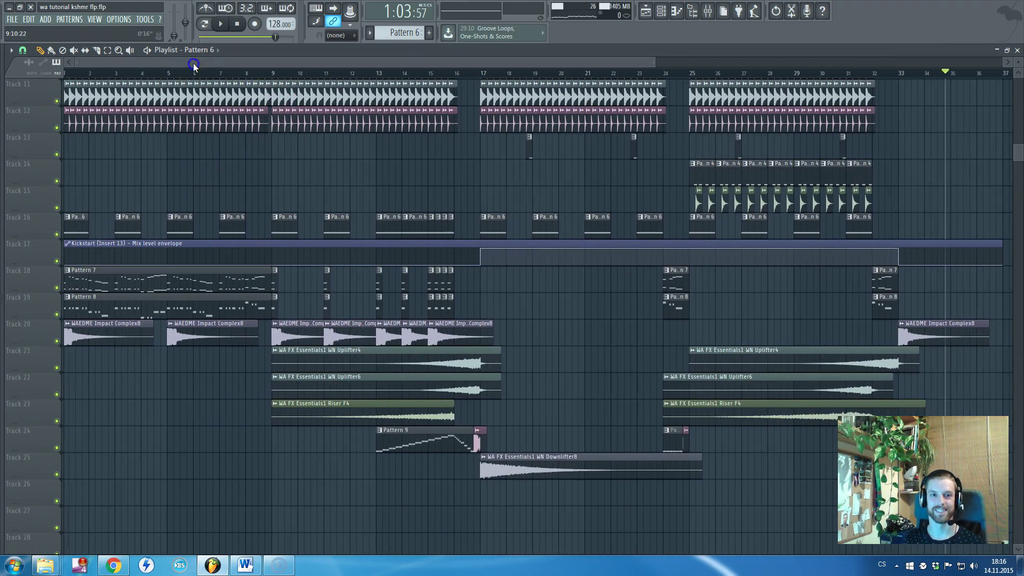
scroll(316, 263, up, 2)
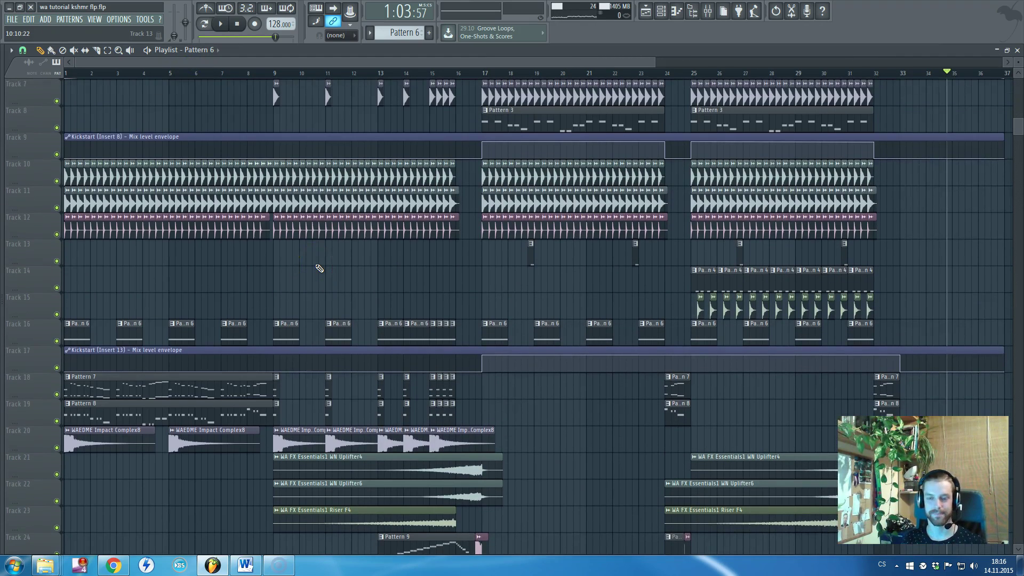
scroll(319, 268, up, 3)
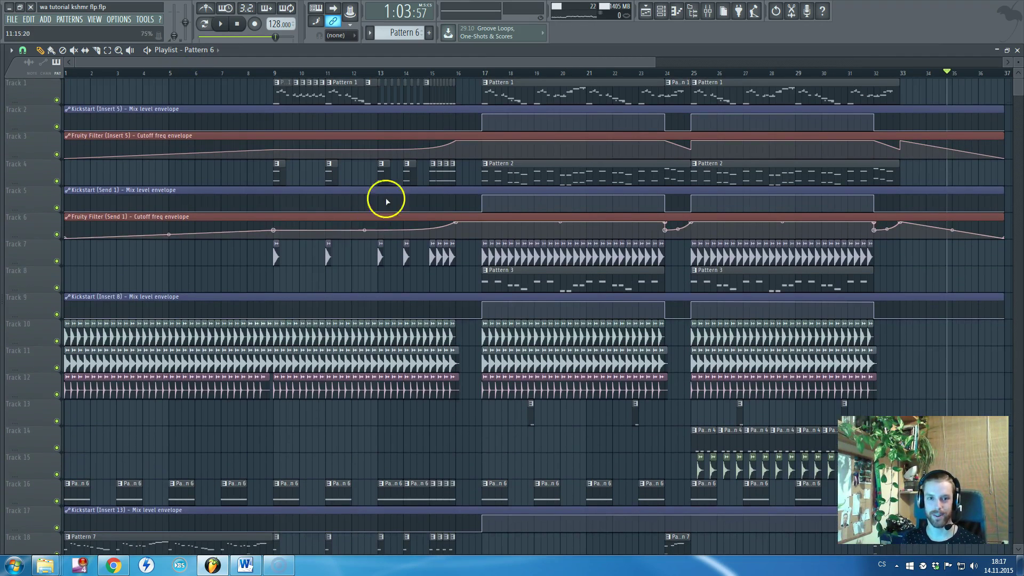
- Show the Master chain in the mixer: Fruity Balance, REQ 6 Stereo, FabFilter Pro-L and Edison
click(708, 11)
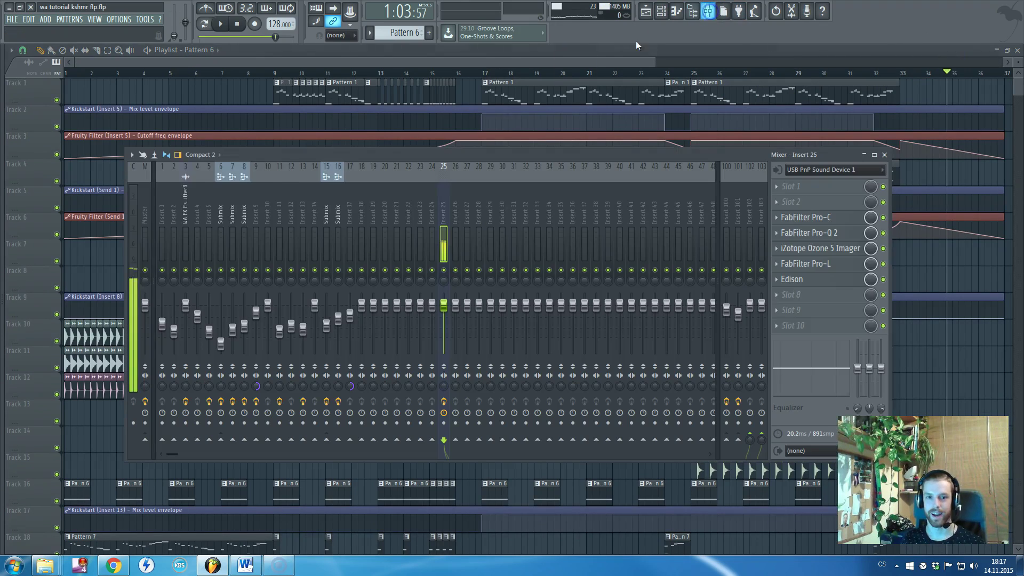
click(143, 210)
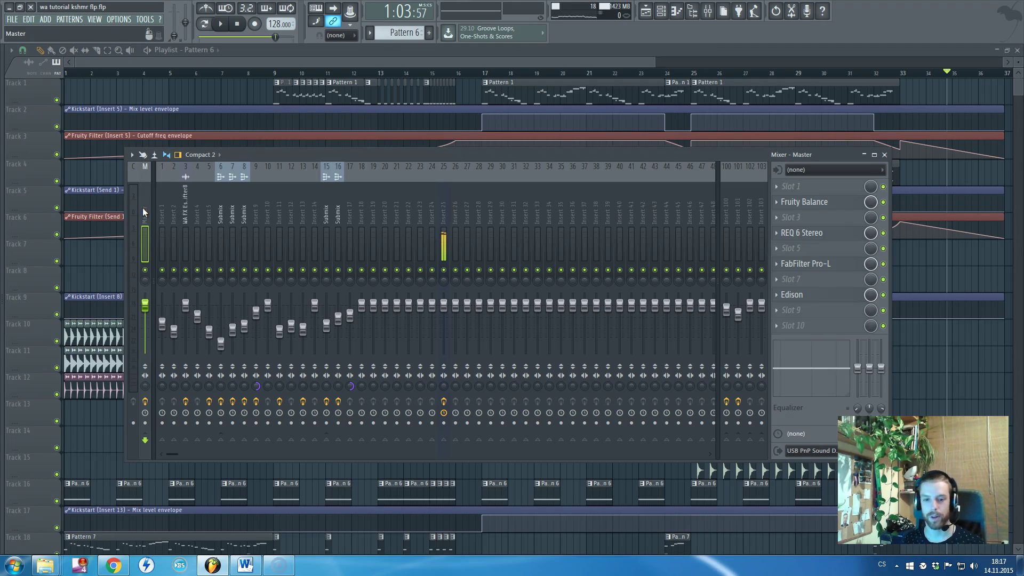
click(149, 192)
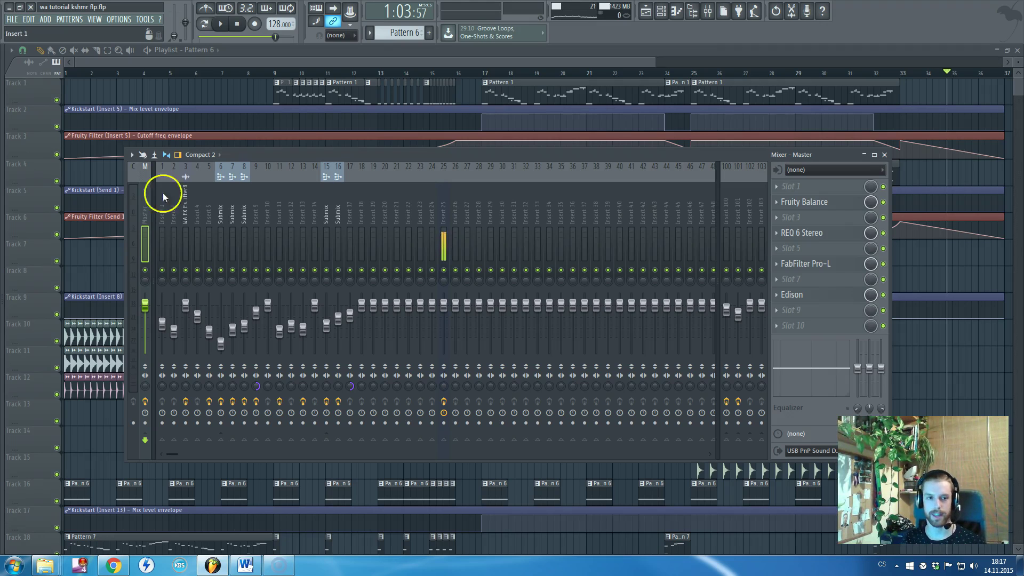
- Bring the playlist in front of the mixer, scroll down through the tracks, and return to Track 1
click(183, 50)
scroll(172, 170, down, 3)
scroll(172, 170, down, 2)
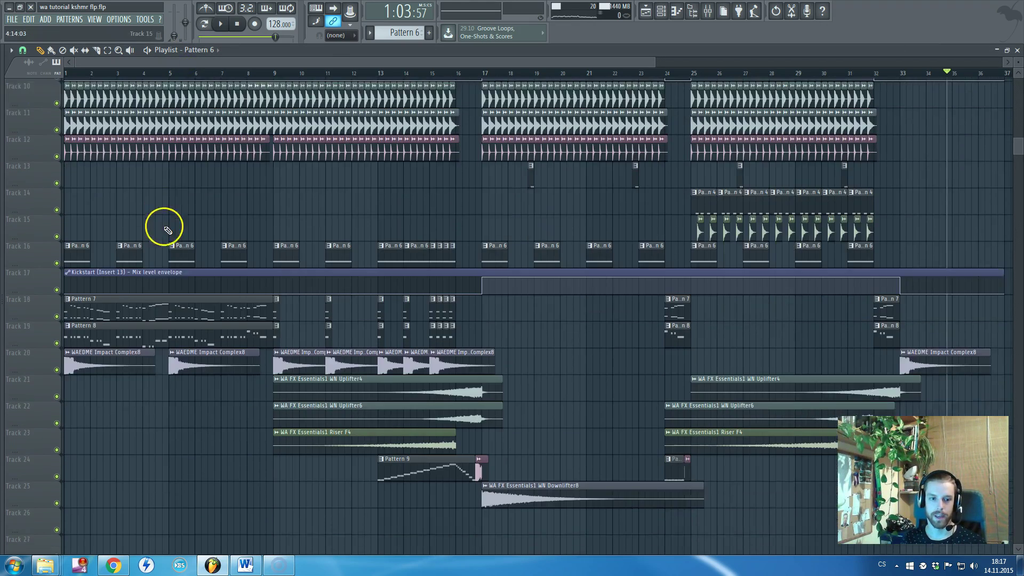
scroll(332, 351, down, 2)
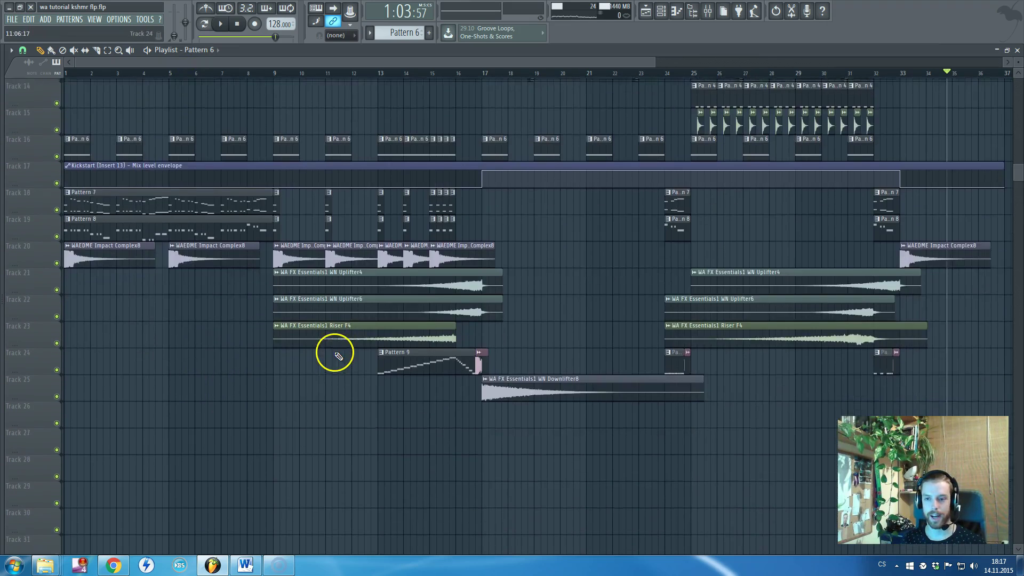
scroll(334, 353, up, 4)
scroll(338, 357, up, 2)
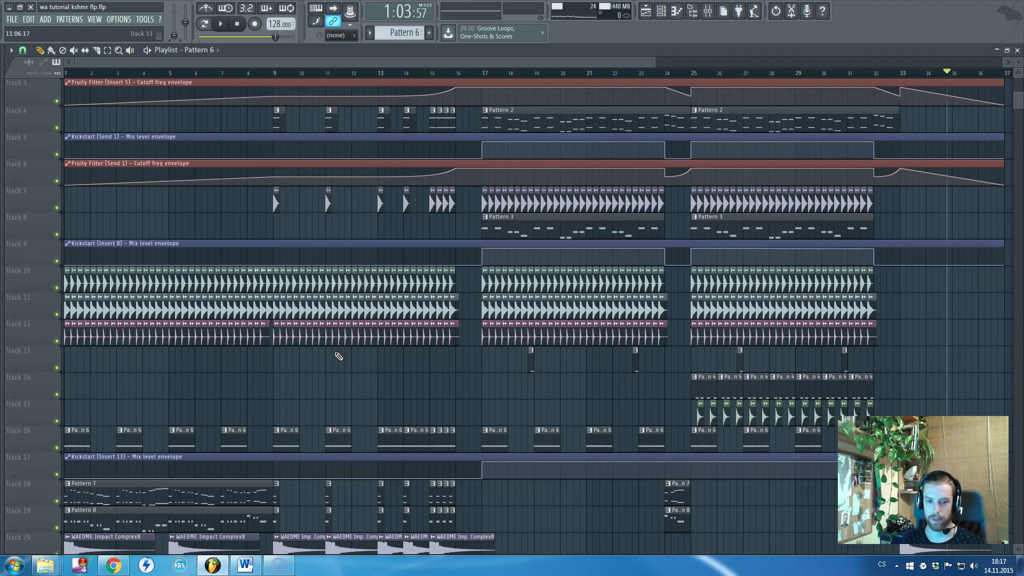
scroll(338, 356, up, 2)
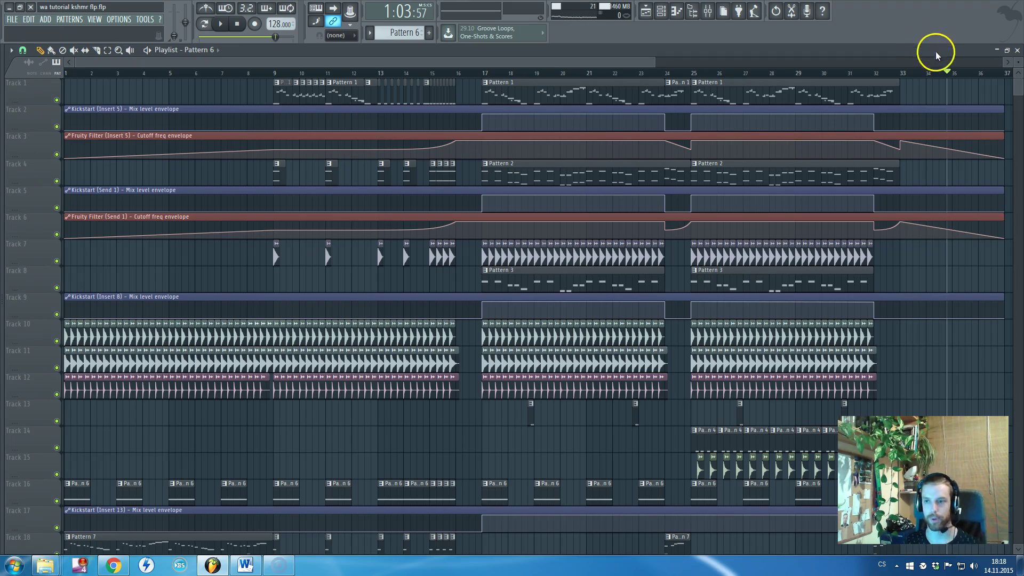
- Close the playlist and briefly view the Master's REQ 6 Stereo equalizer
click(1016, 50)
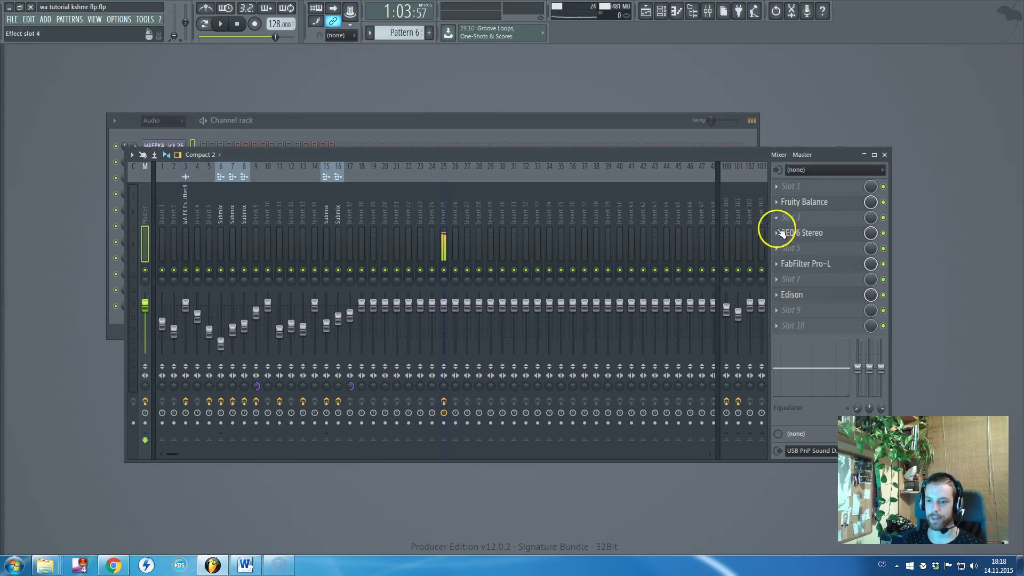
click(802, 233)
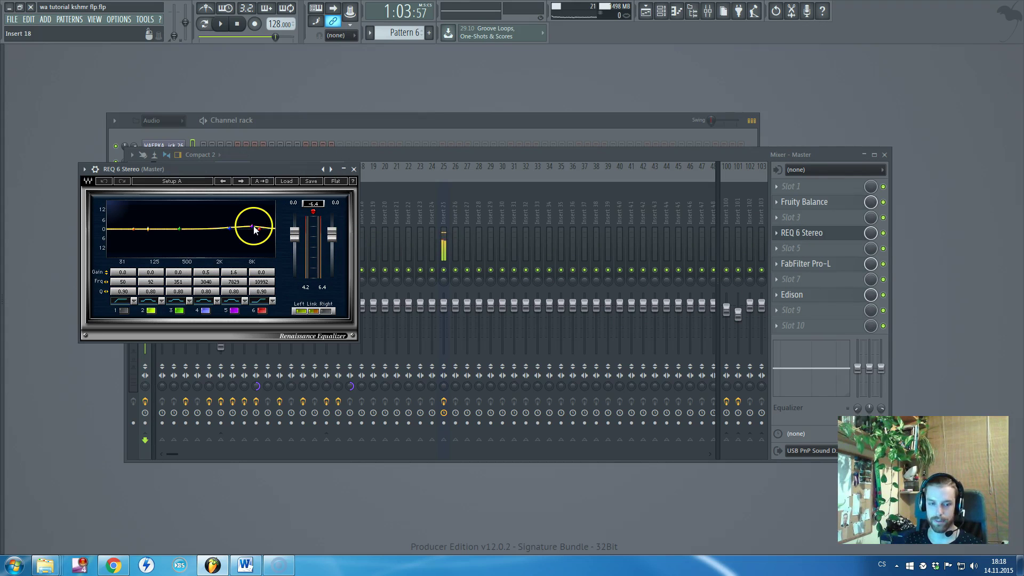
click(354, 169)
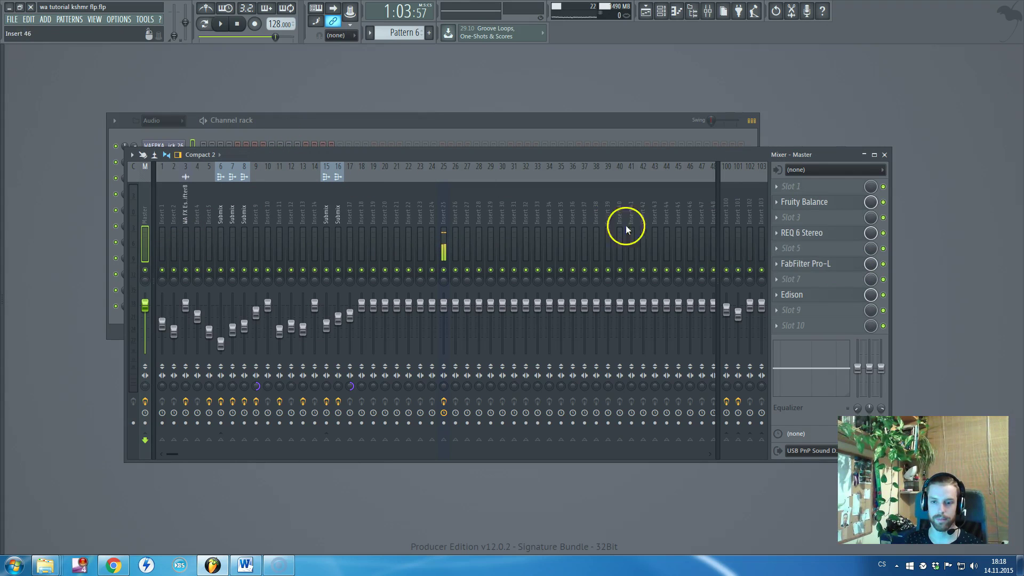
- Step through mixer inserts 8, 12 and 15 to view the Submix effect chains
drag(168, 209, 211, 215)
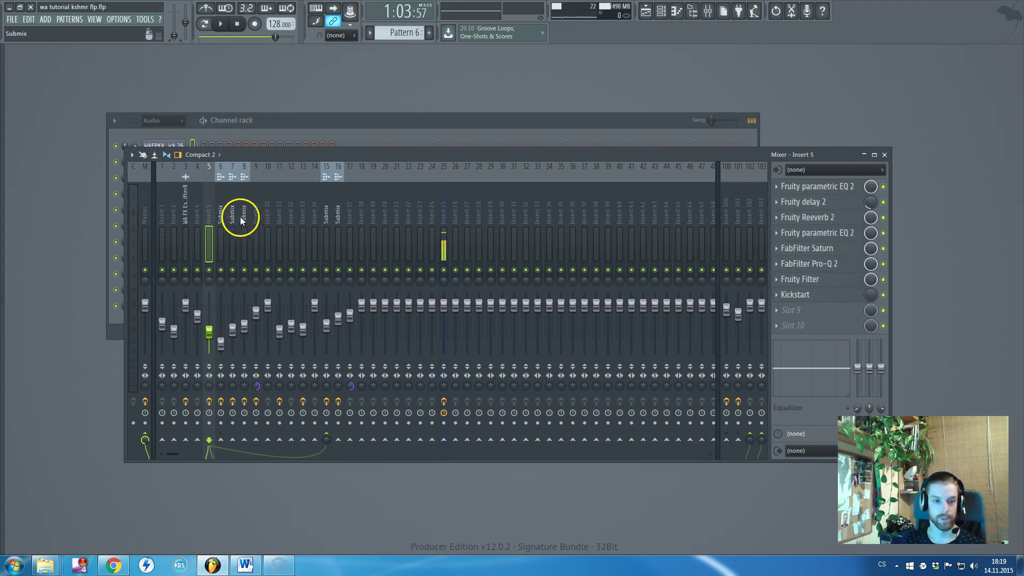
click(291, 204)
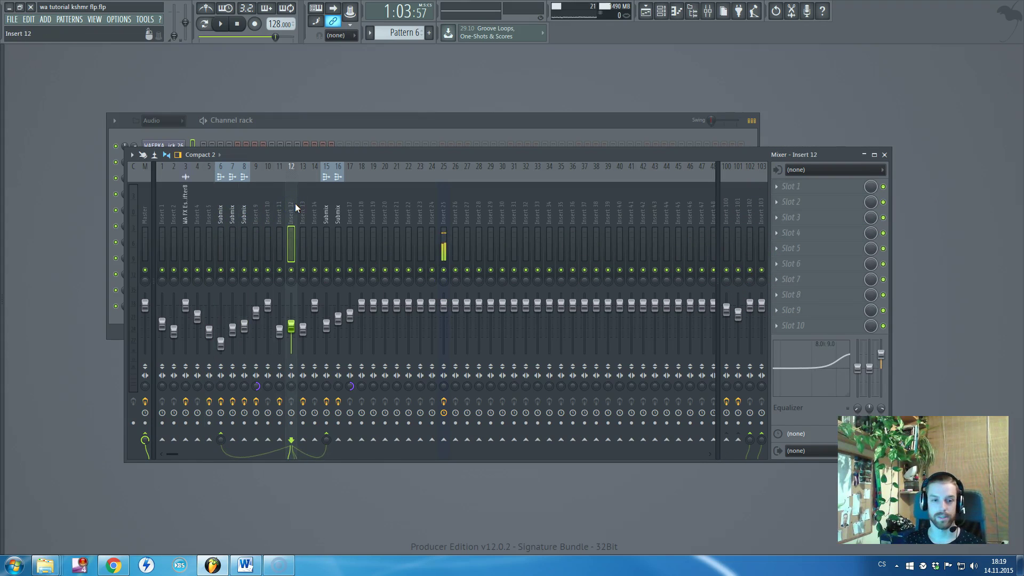
click(321, 208)
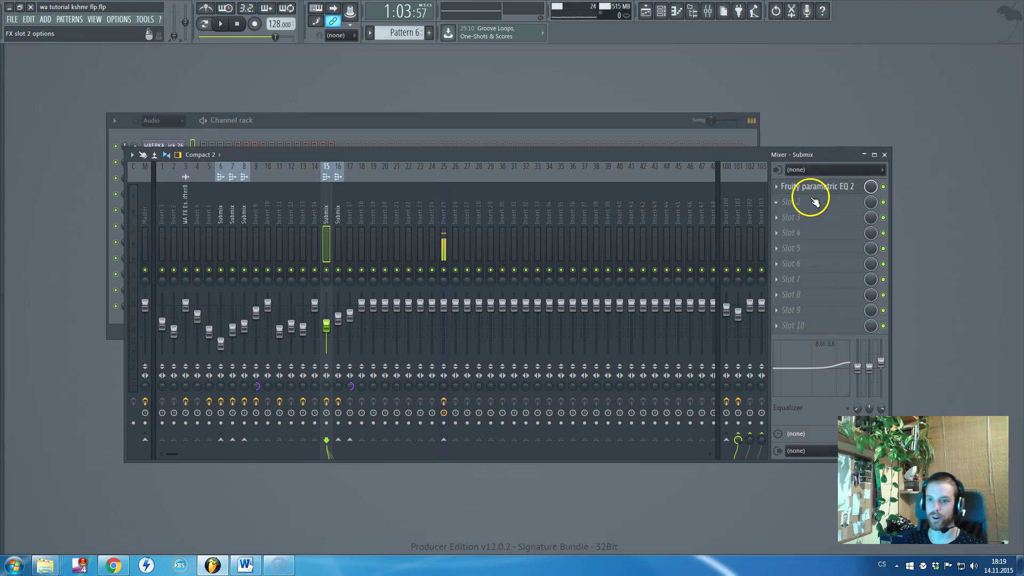
- Show the playlist full-screen, scroll through the tracks, and stop playback at the song start
key(F5)
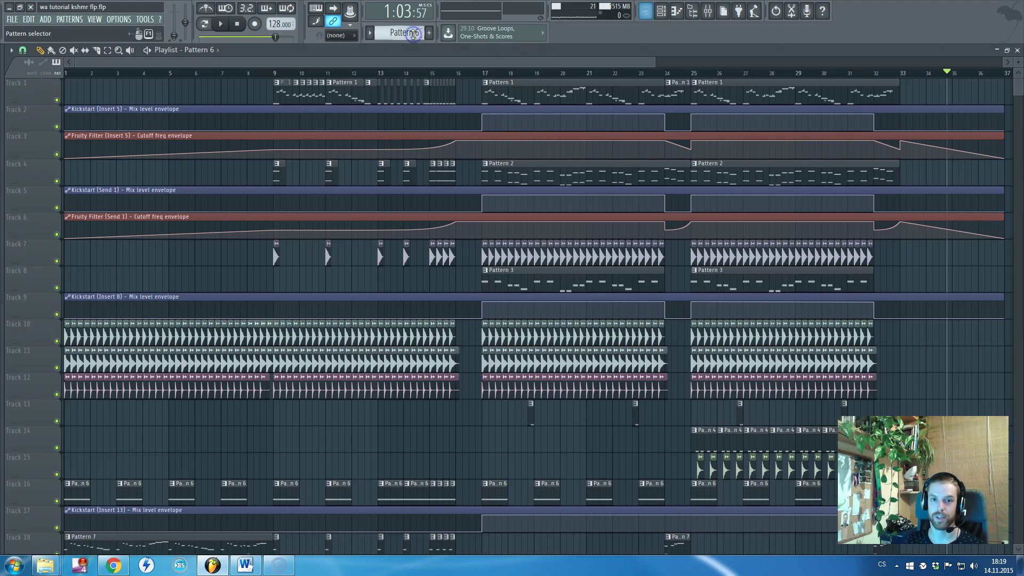
ctrl+scroll(495, 90, down, 3)
scroll(475, 128, down, 5)
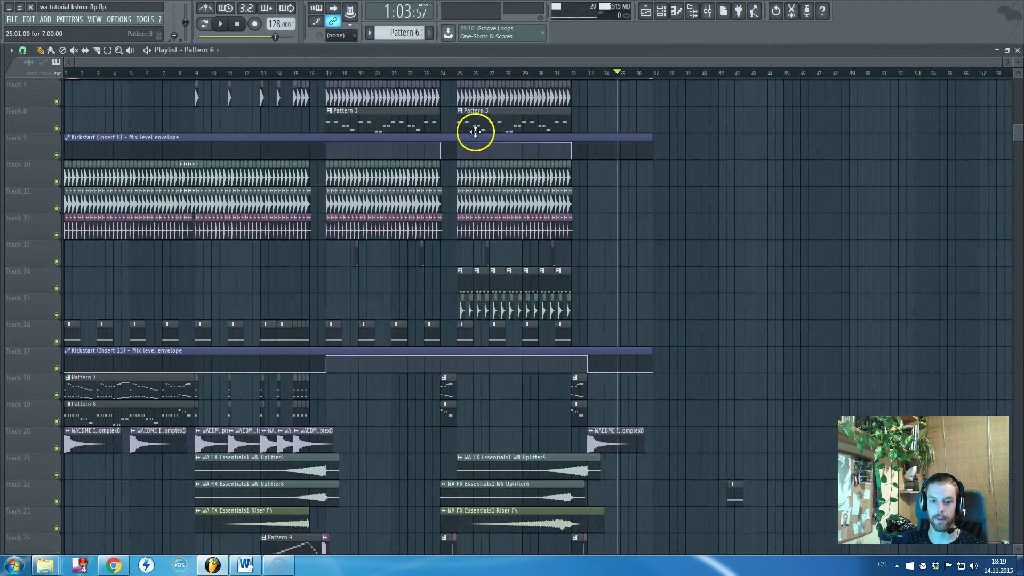
scroll(460, 111, down, 1)
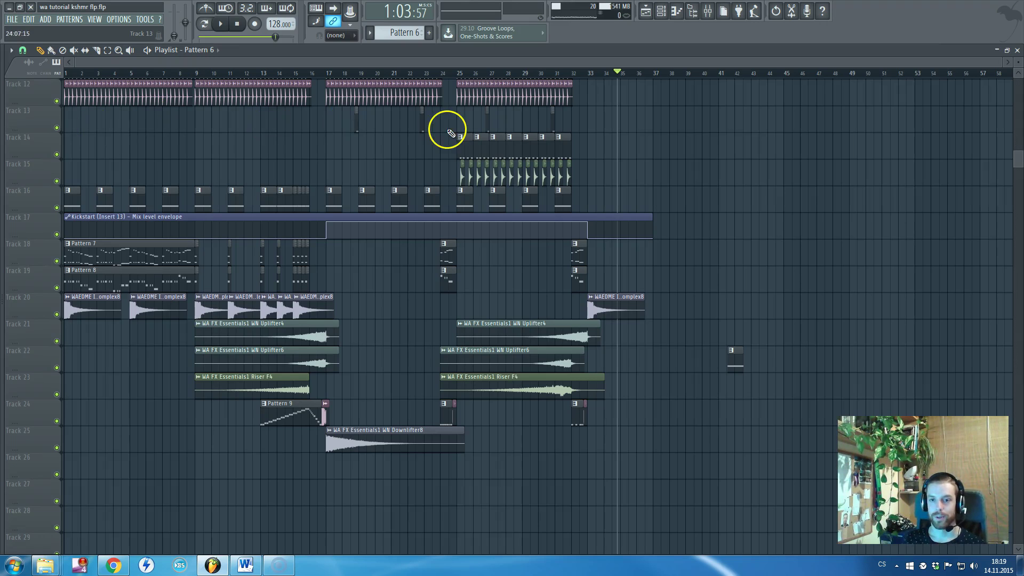
click(235, 27)
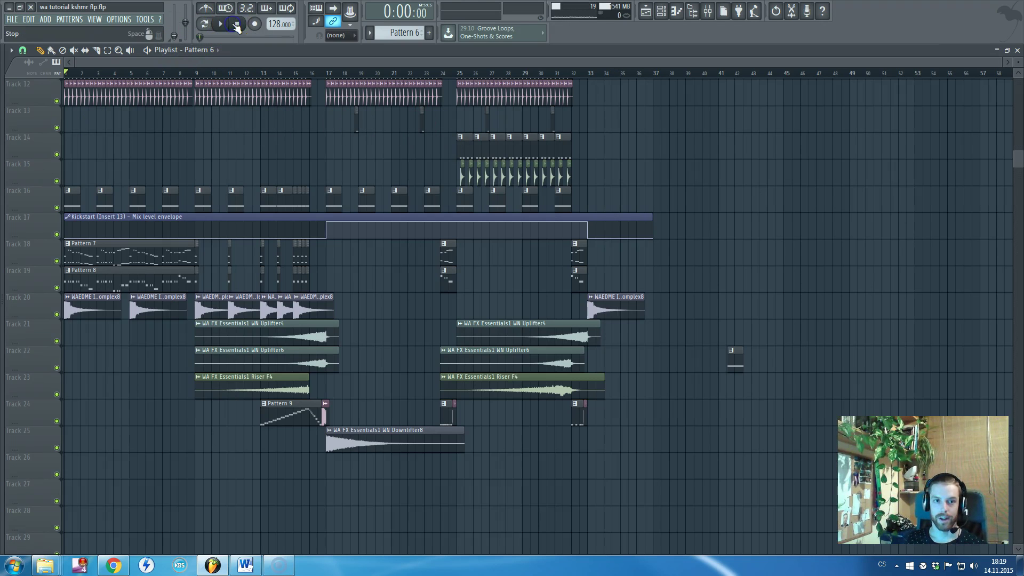
scroll(208, 213, up, 5)
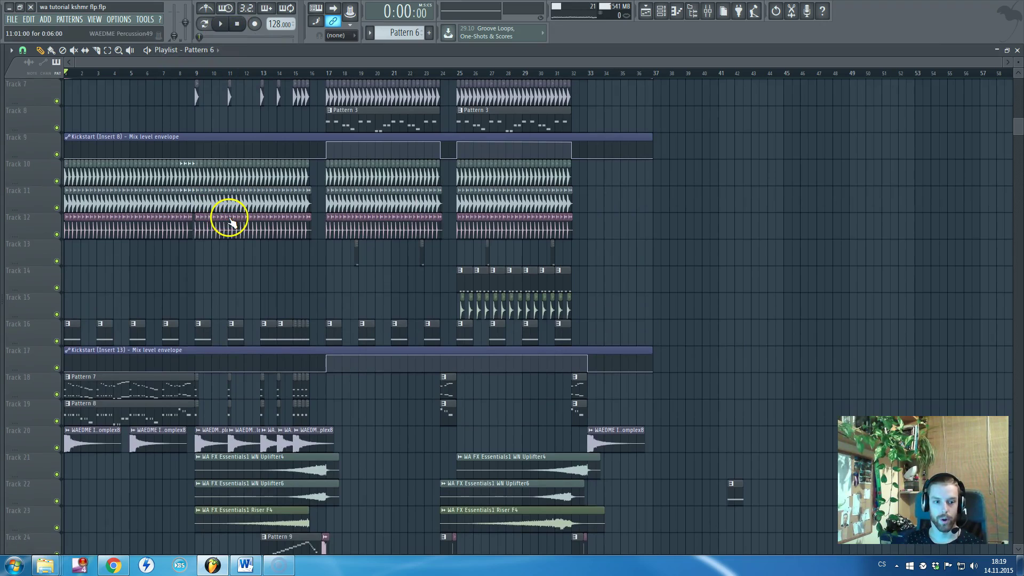
scroll(206, 297, down, 3)
scroll(69, 336, up, 5)
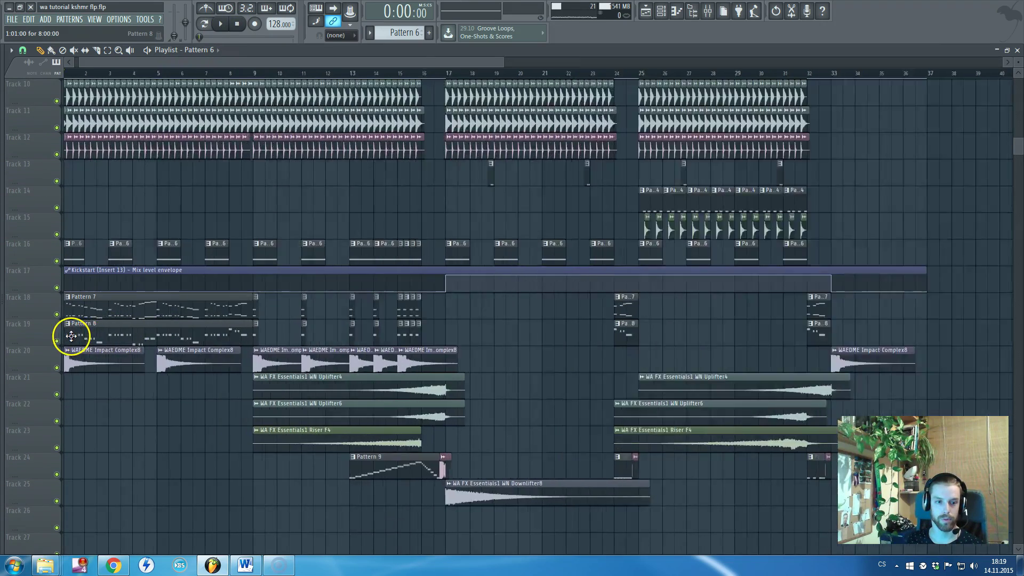
scroll(101, 336, up, 4)
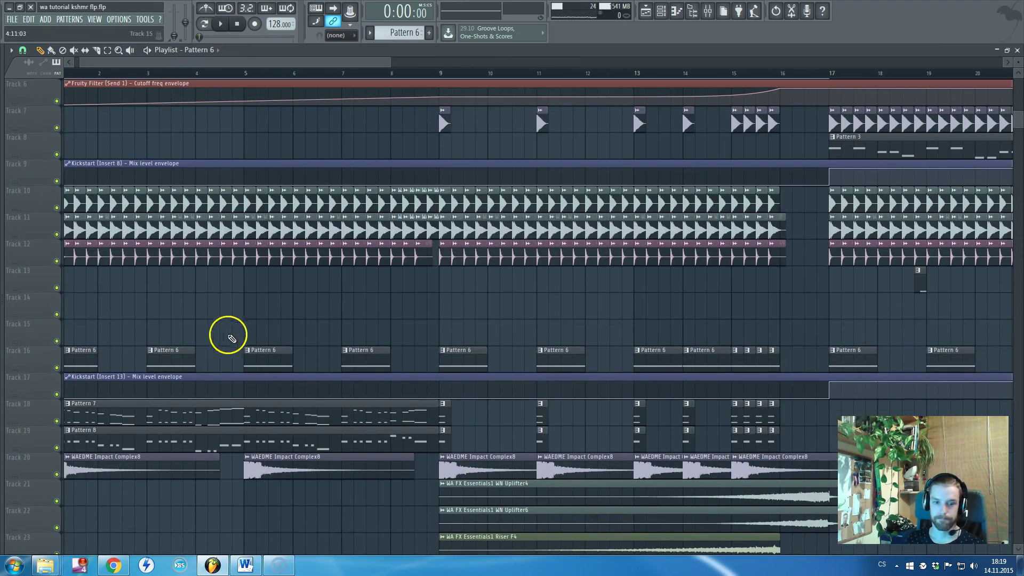
scroll(261, 349, down, 4)
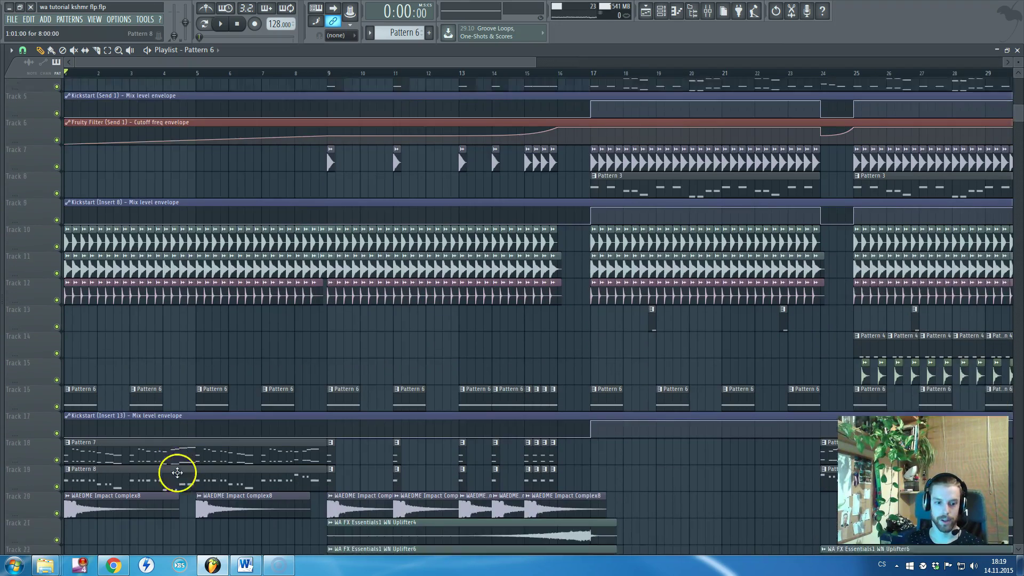
- Make Pattern 7 current and view its notes, leaving the channel rack open
click(172, 445)
double_click(172, 445)
key(F6)
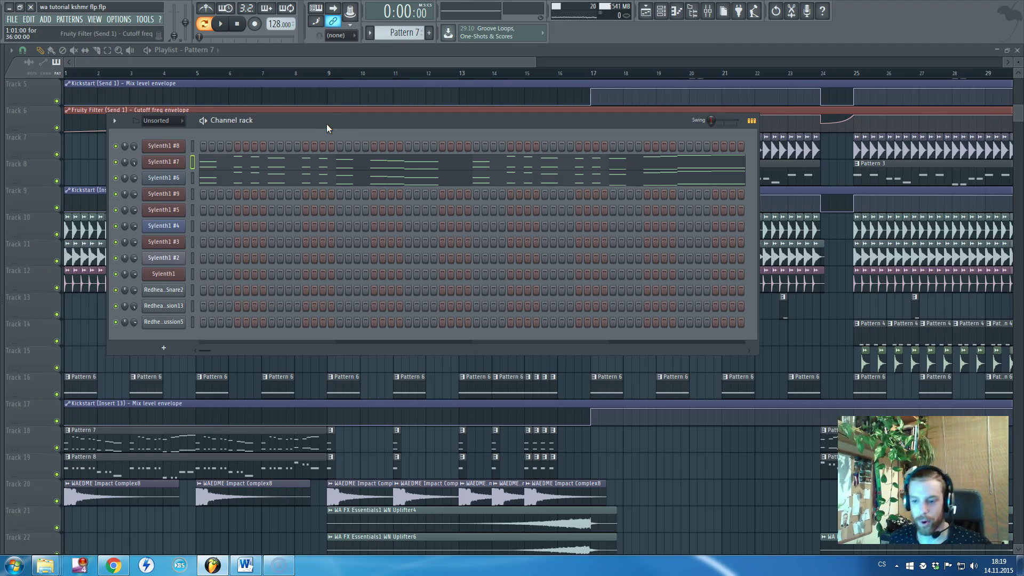
- Play the pattern and inspect the Insert 101 channel and its effects in the mixer
key(space)
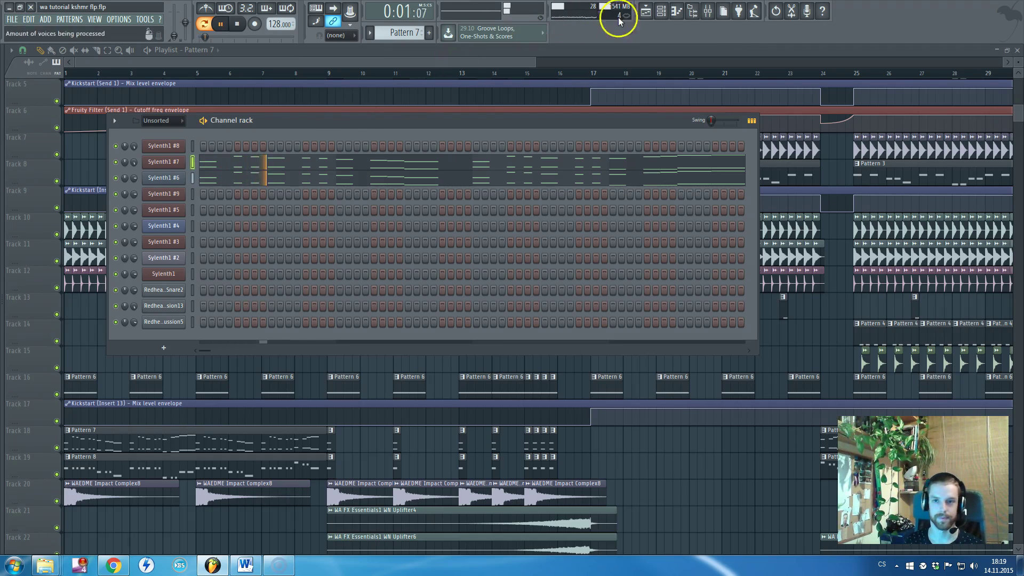
click(708, 20)
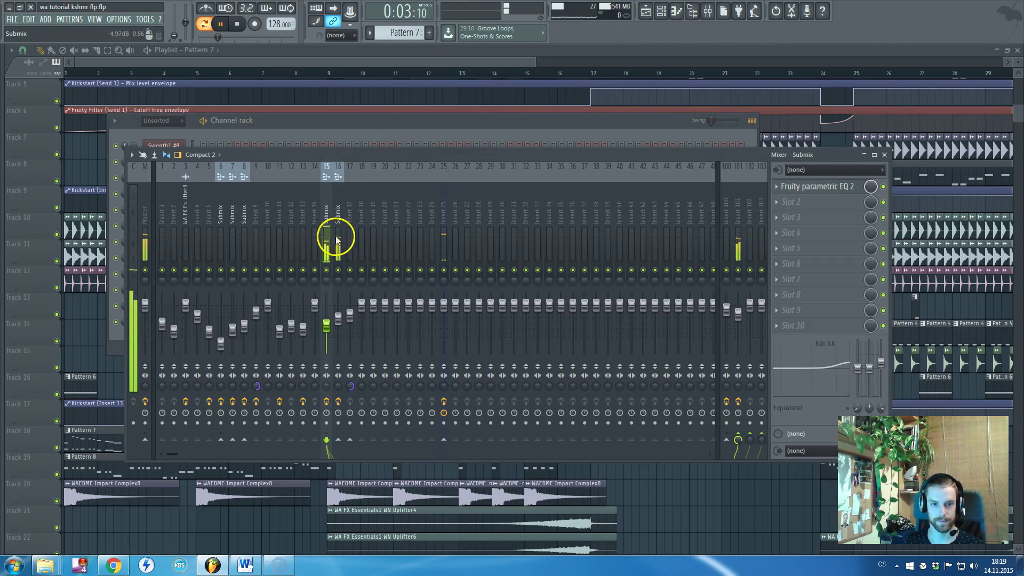
click(738, 221)
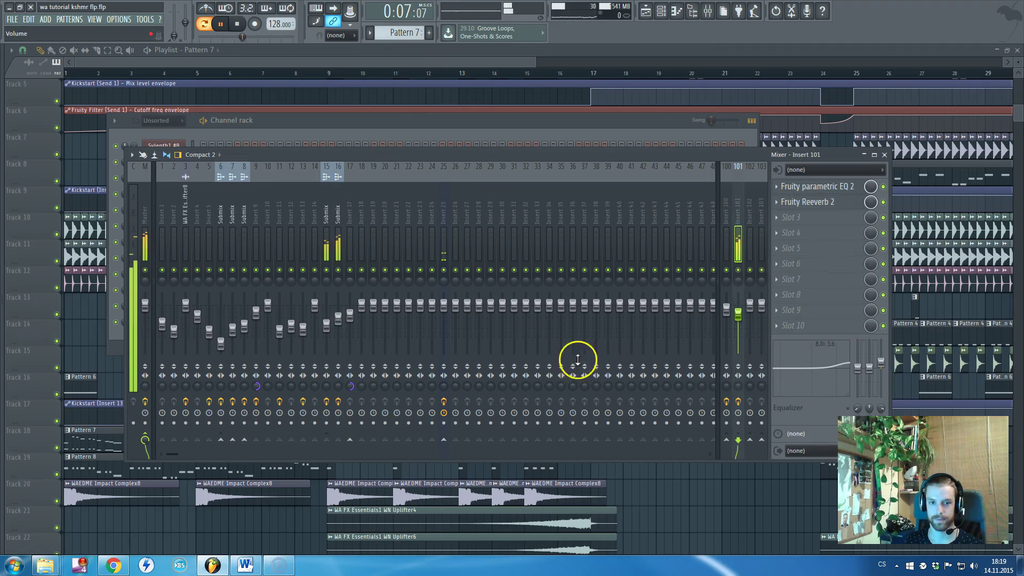
click(72, 72)
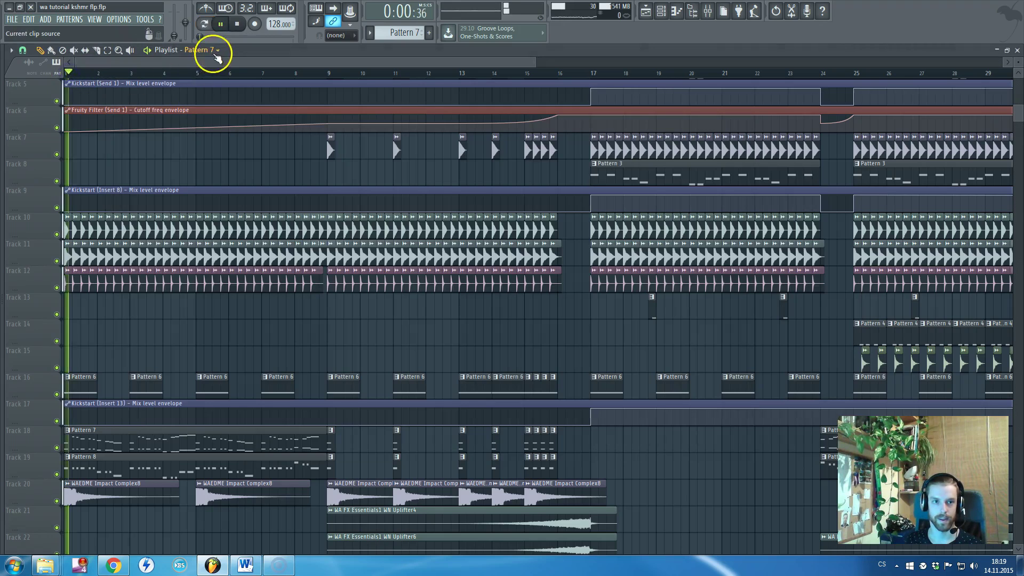
key(F9)
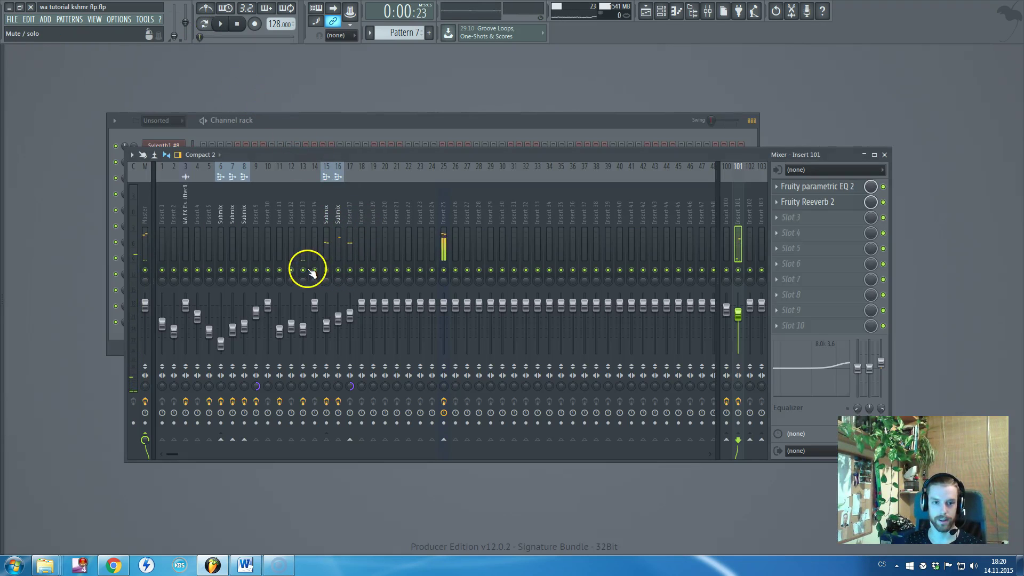
- Open the Sylenth1 #7 and Sylenth1 #6 synth settings from the channel rack
click(358, 120)
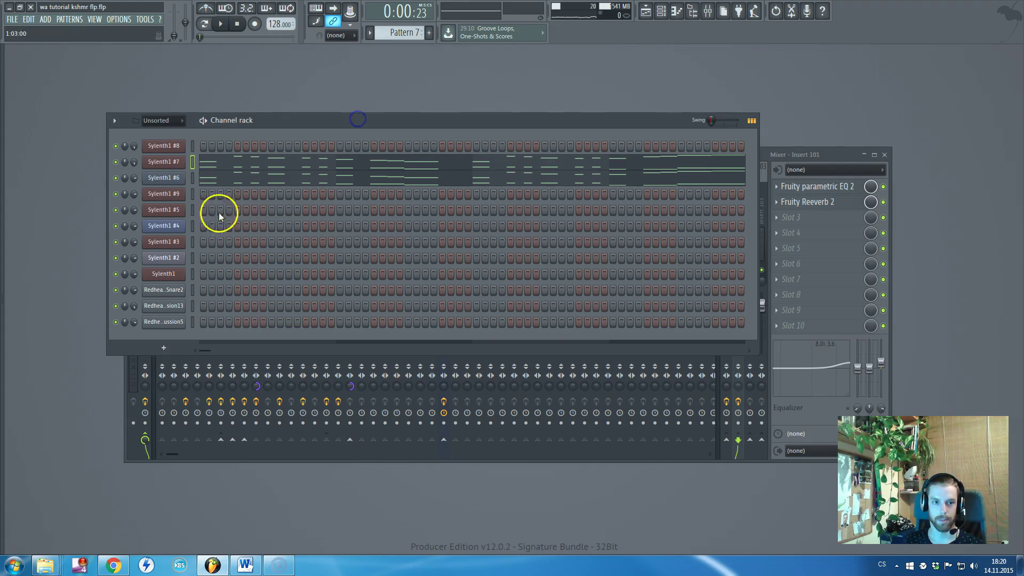
click(169, 169)
click(308, 204)
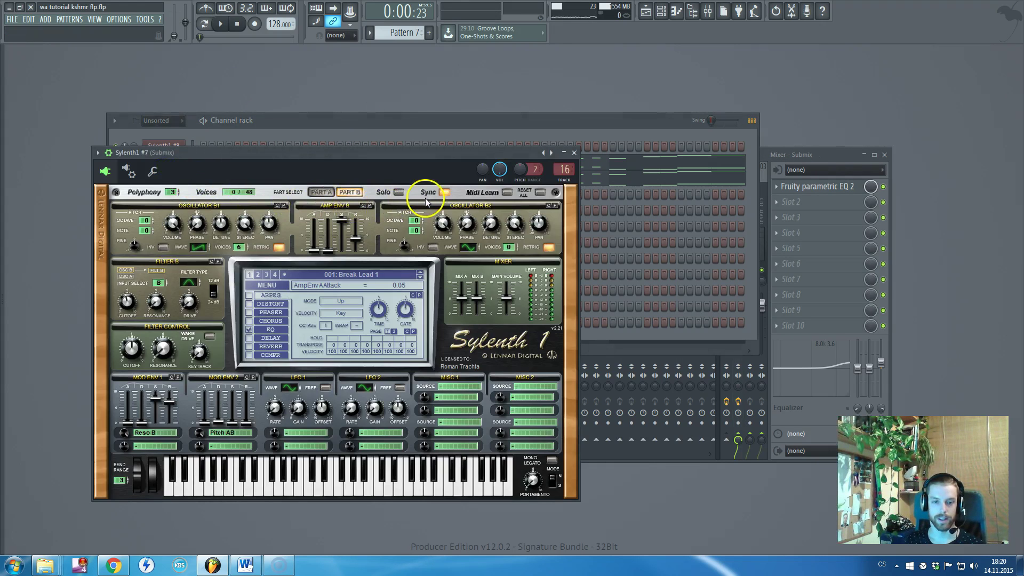
click(166, 183)
drag(252, 187, 735, 171)
- View Insert 101's parametric EQ, then return to the full-screen playlist
click(846, 149)
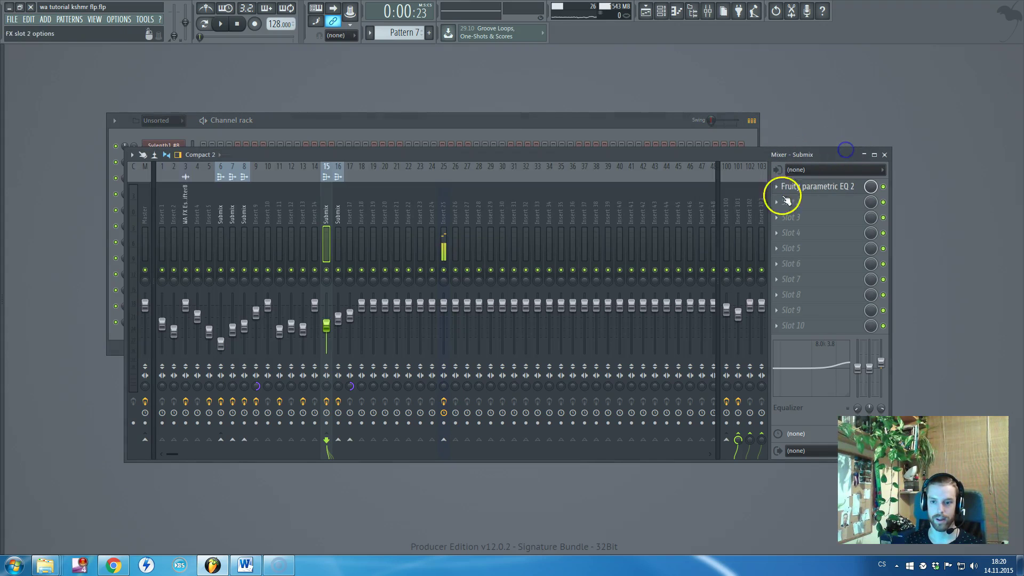
click(735, 213)
click(812, 187)
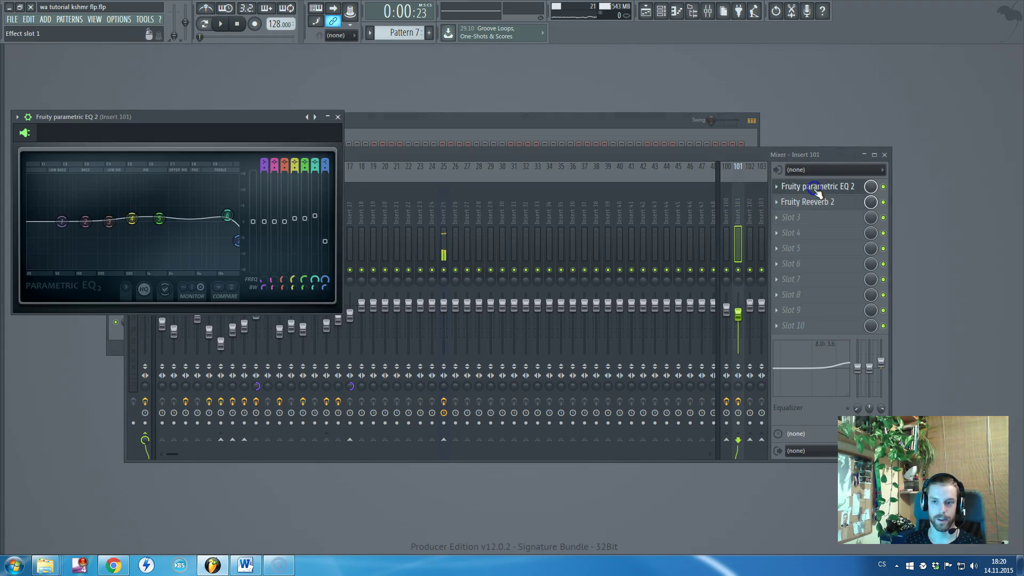
click(338, 117)
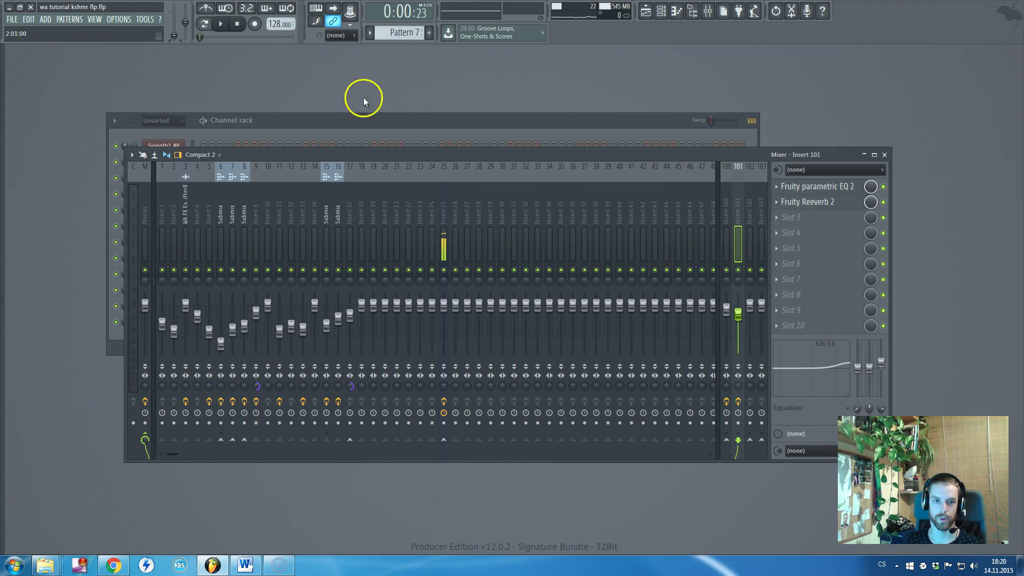
key(F5)
- Play the arrangement from the start, jump ahead to around bar 9, and stop at 0:13:94
scroll(400, 130, down, 5)
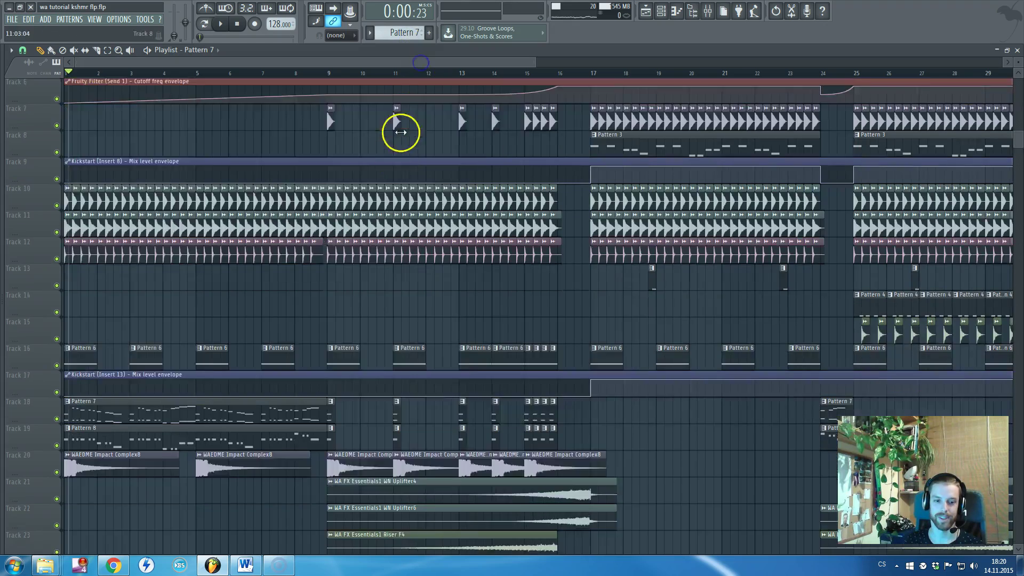
key(space)
scroll(301, 118, up, 6)
scroll(303, 123, up, 3)
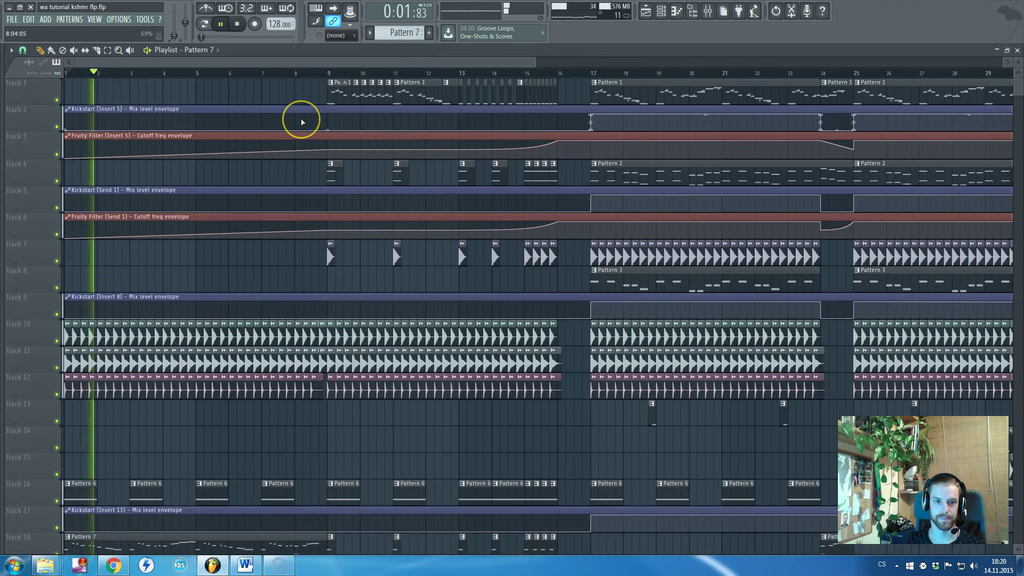
scroll(301, 123, down, 5)
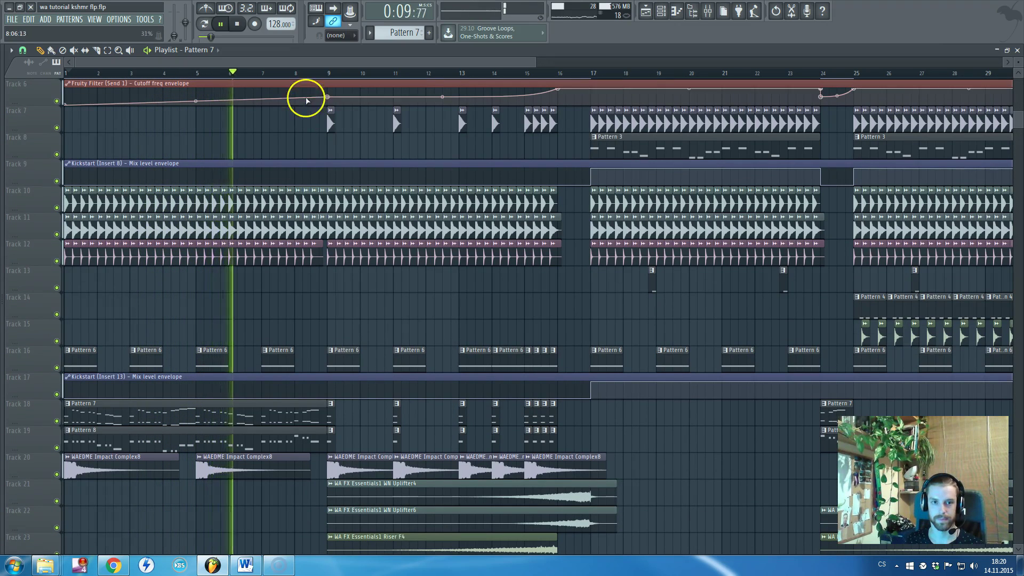
click(307, 74)
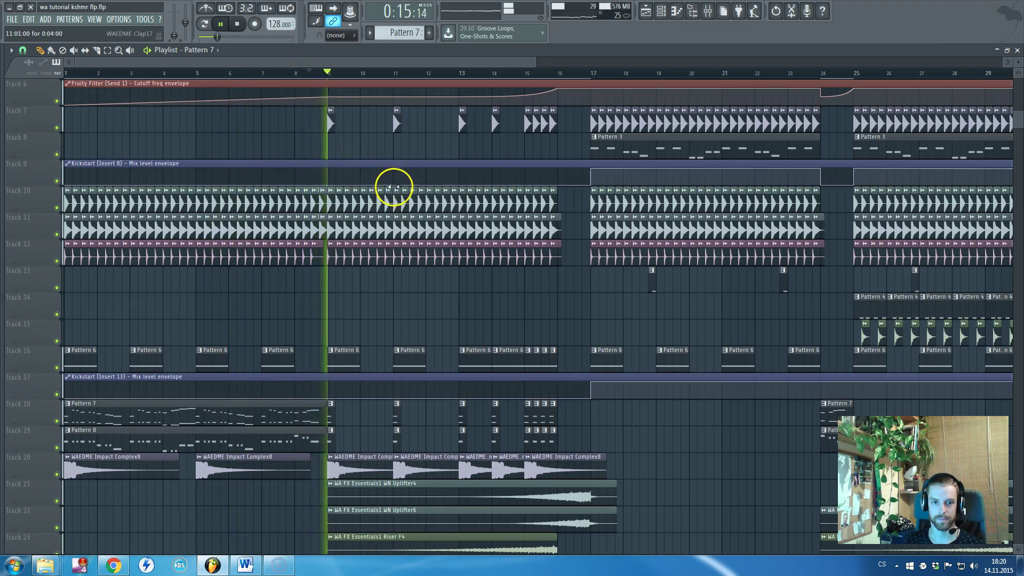
scroll(393, 188, down, 3)
scroll(433, 203, up, 5)
scroll(457, 223, up, 3)
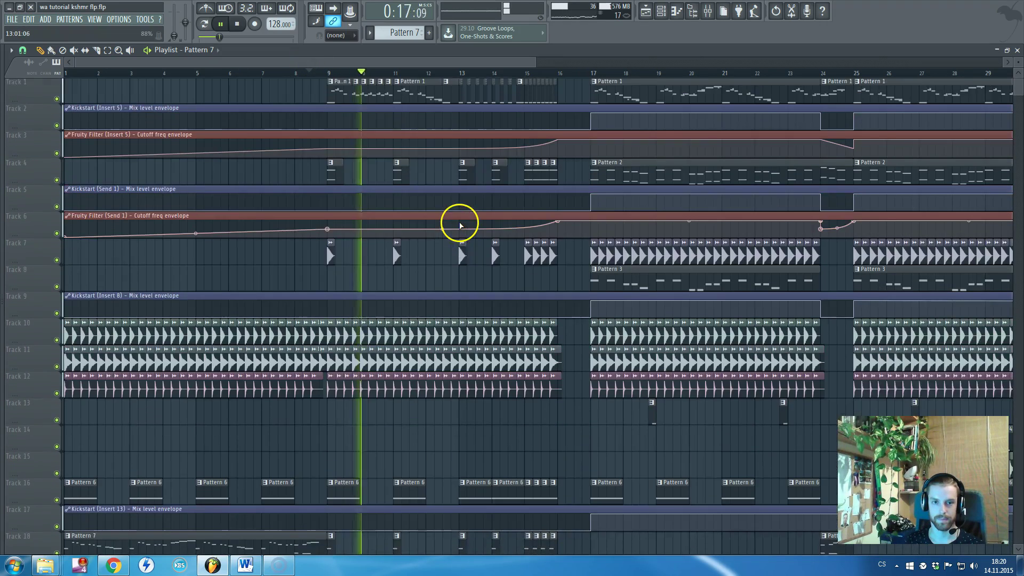
key(space)
scroll(427, 258, down, 6)
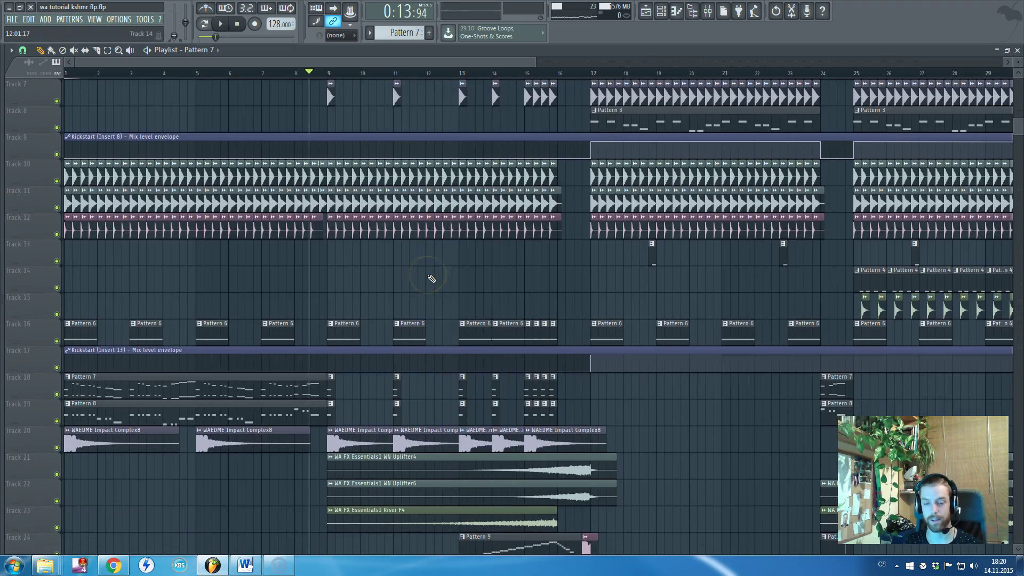
scroll(430, 276, up, 6)
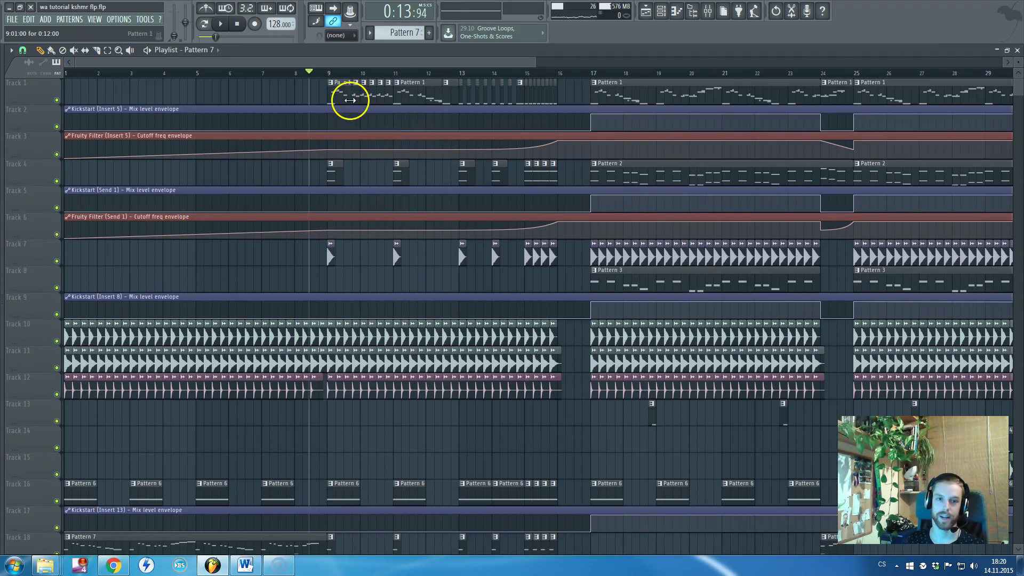
- Show Pattern 1's channel rack, check the Sylenth1 Drop Lead settings, then view Insert 5's effects
double_click(341, 95)
key(F6)
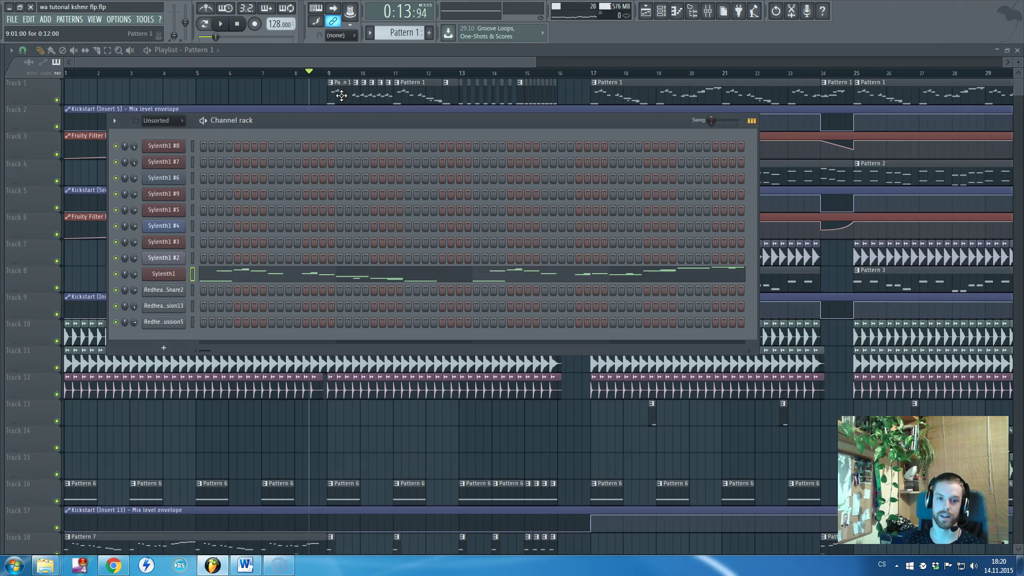
click(161, 274)
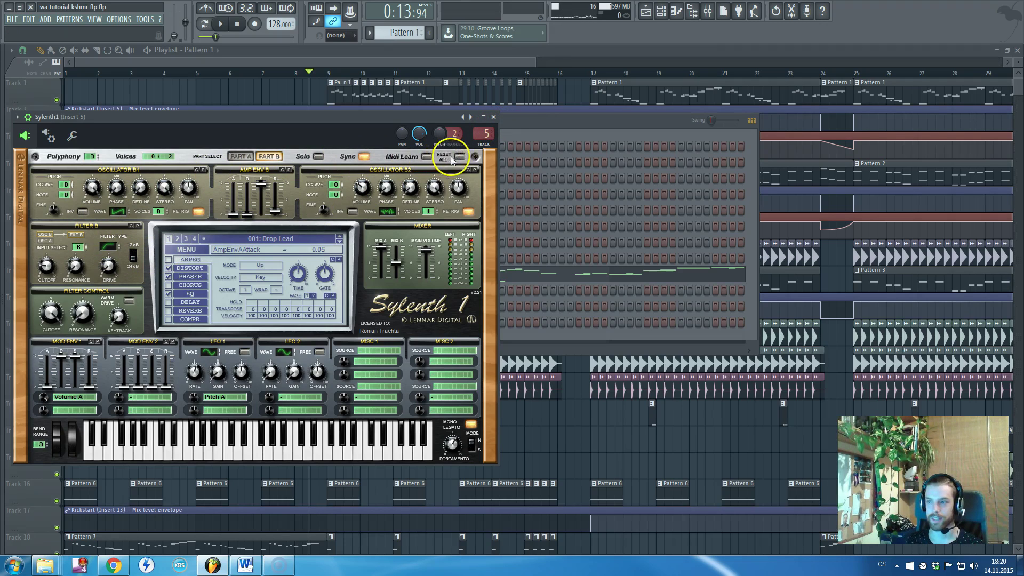
click(492, 116)
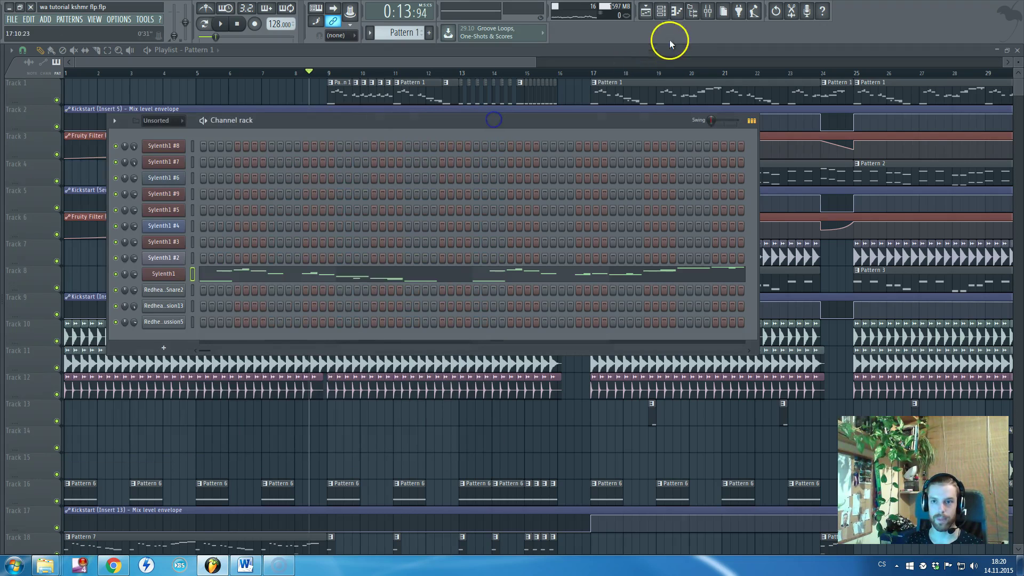
click(708, 11)
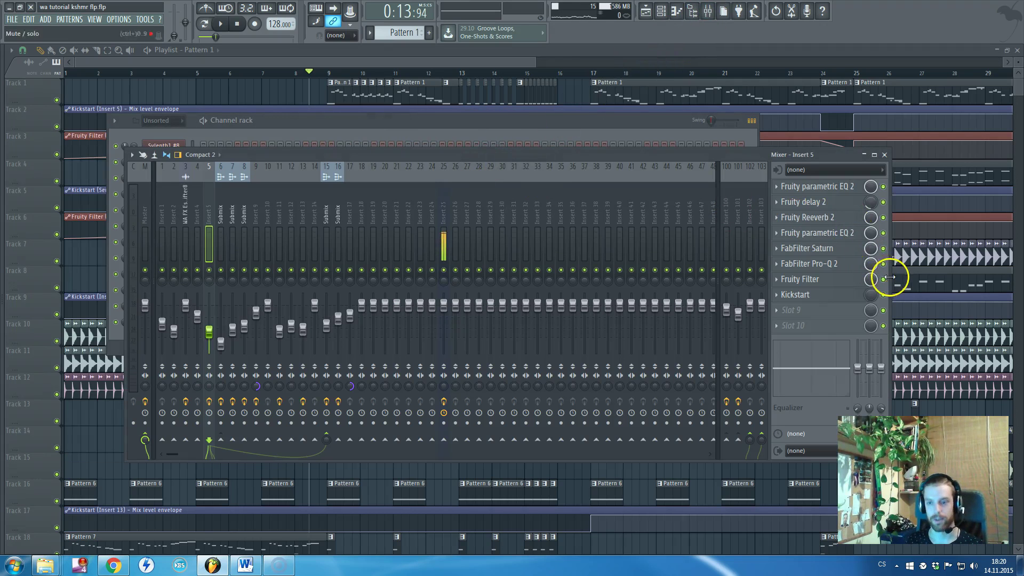
- Close the mixer and channel rack, then play part of the arrangement and stop
key(F9)
key(F6)
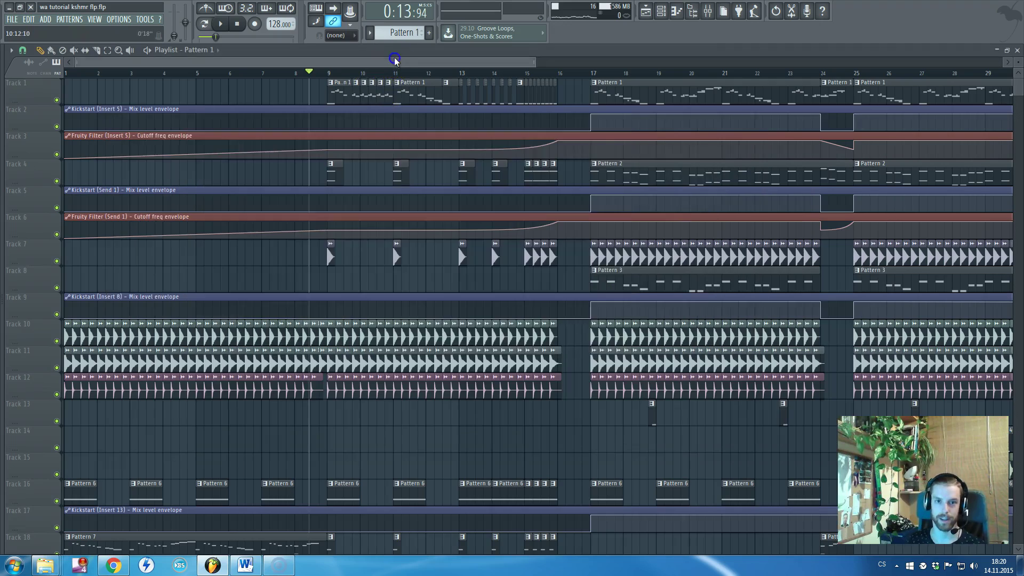
scroll(417, 128, down, 3)
key(space)
scroll(480, 161, down, 2)
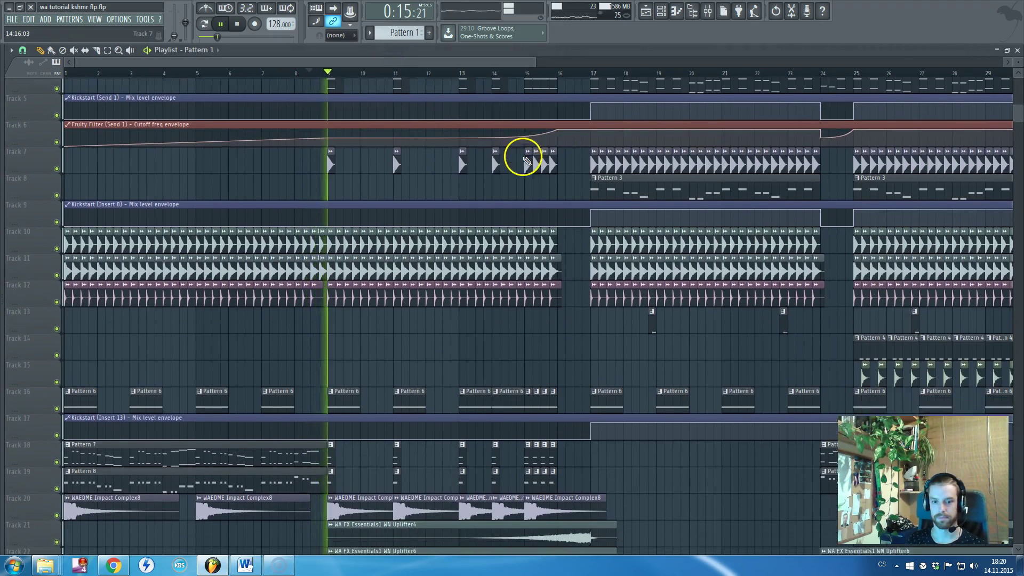
scroll(529, 167, up, 5)
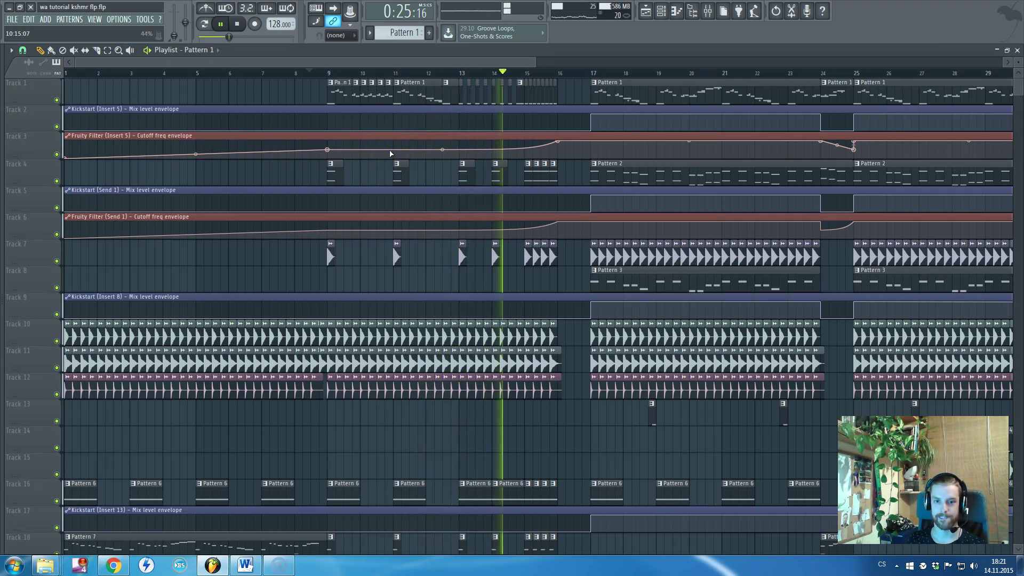
click(408, 161)
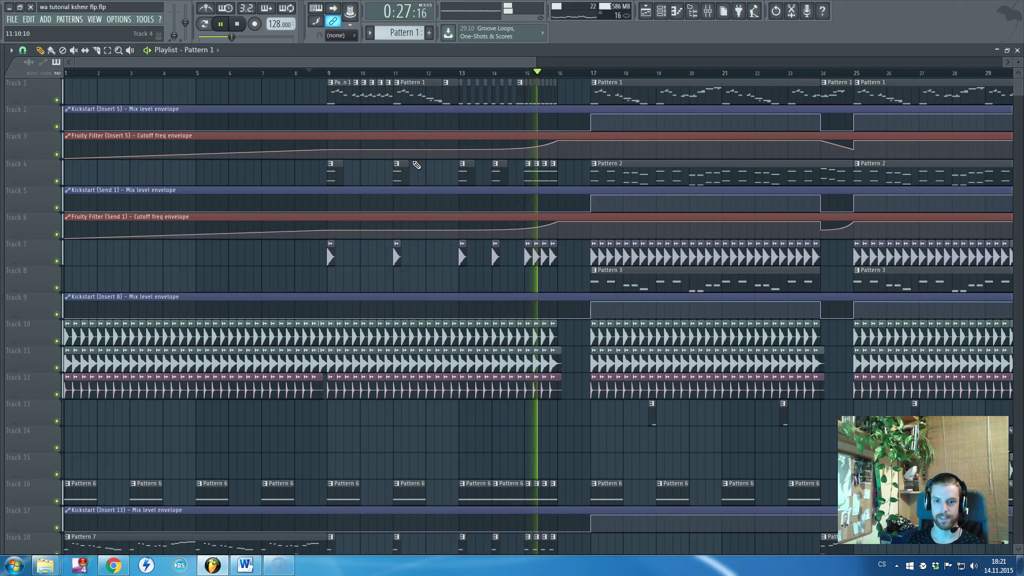
click(429, 164)
scroll(455, 166, down, 5)
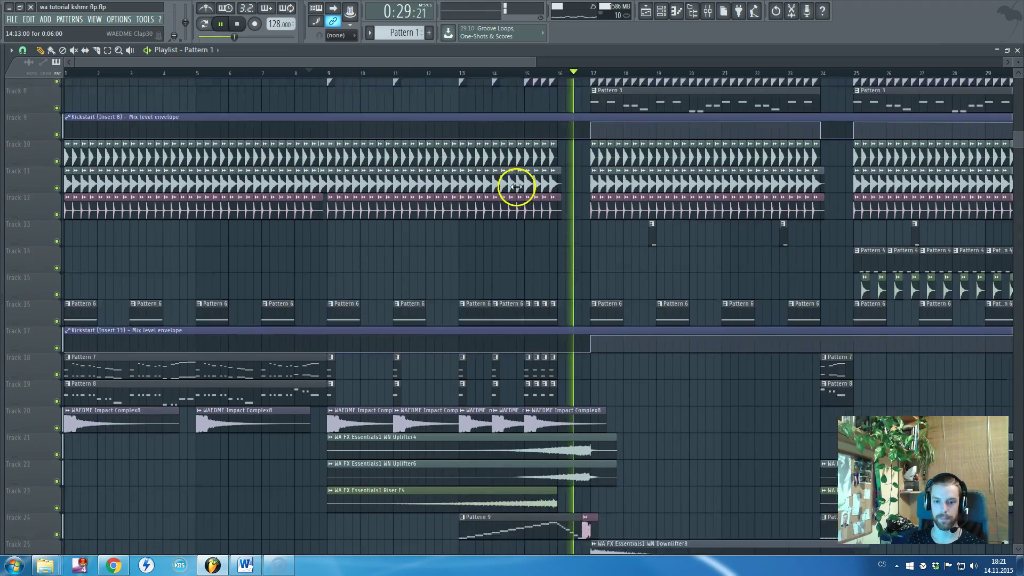
scroll(678, 255, up, 5)
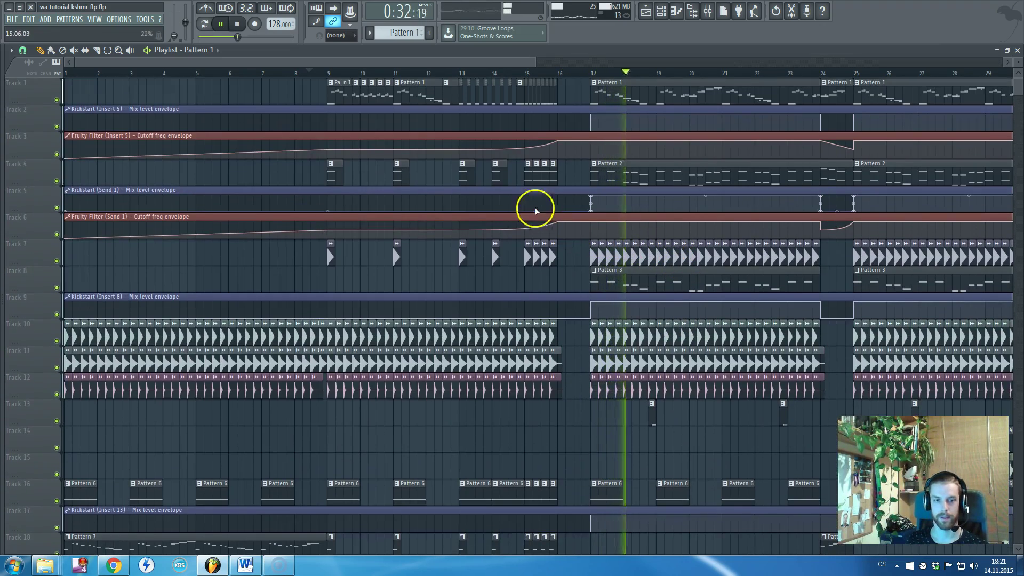
key(space)
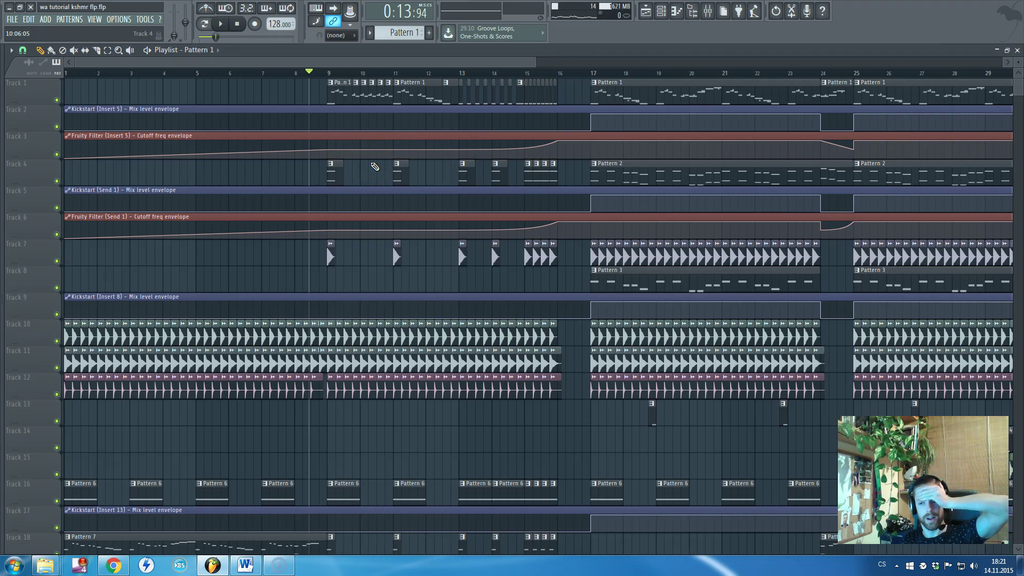
- Inspect the Track 6 filter cutoff automation and scroll through the tracks
click(389, 203)
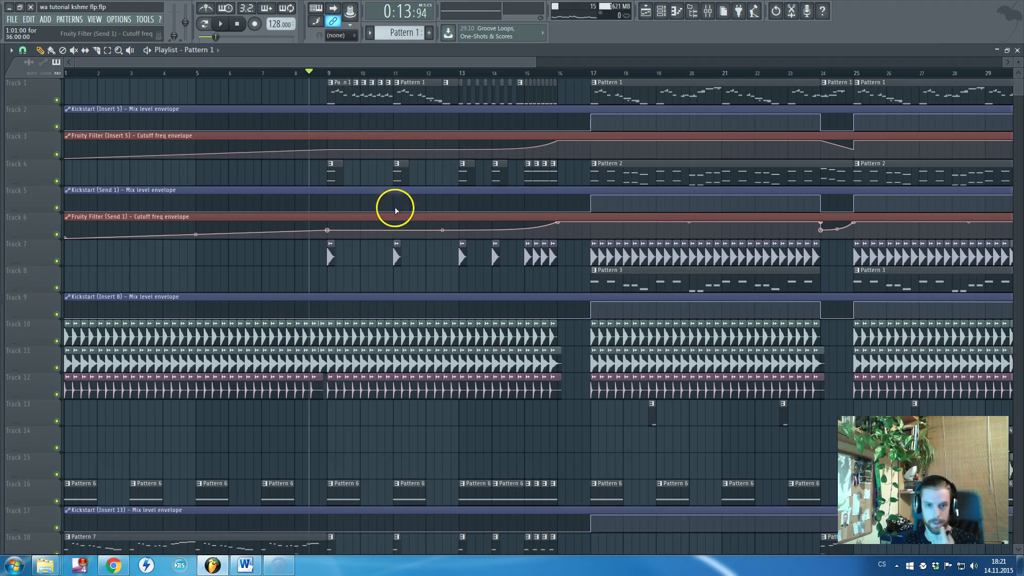
drag(414, 62, 476, 63)
scroll(426, 233, down, 8)
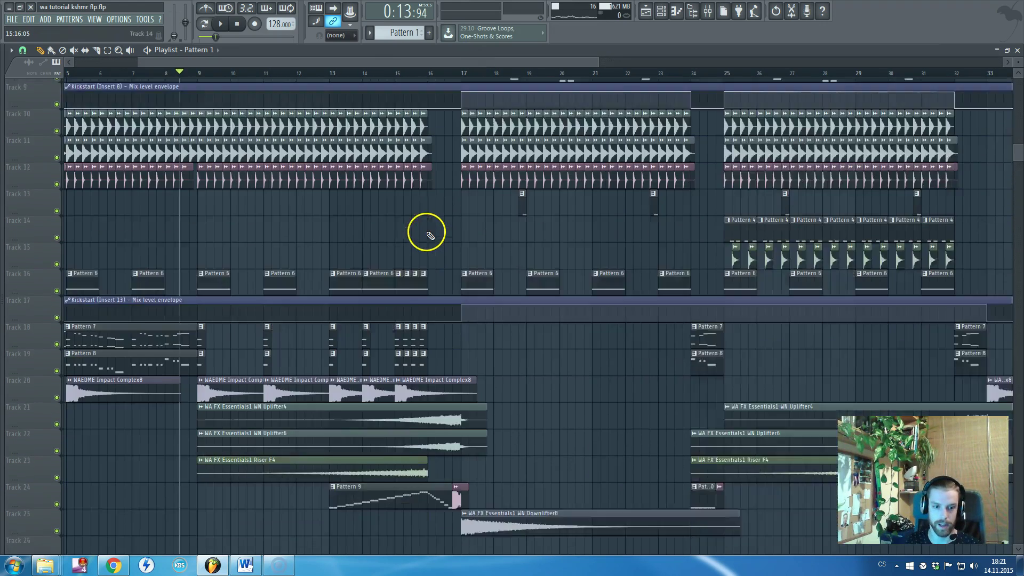
scroll(426, 233, down, 2)
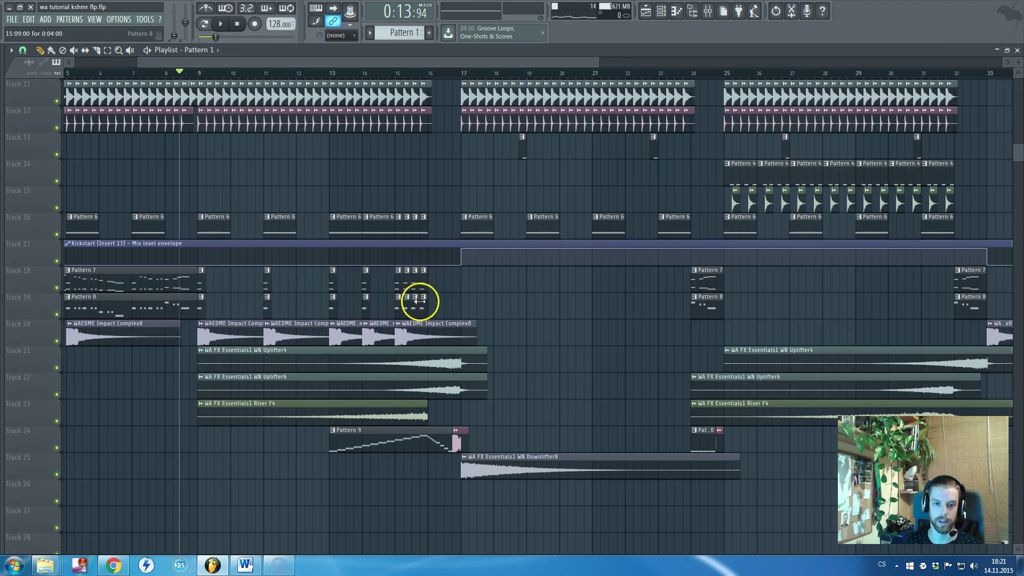
scroll(464, 385, down, 2)
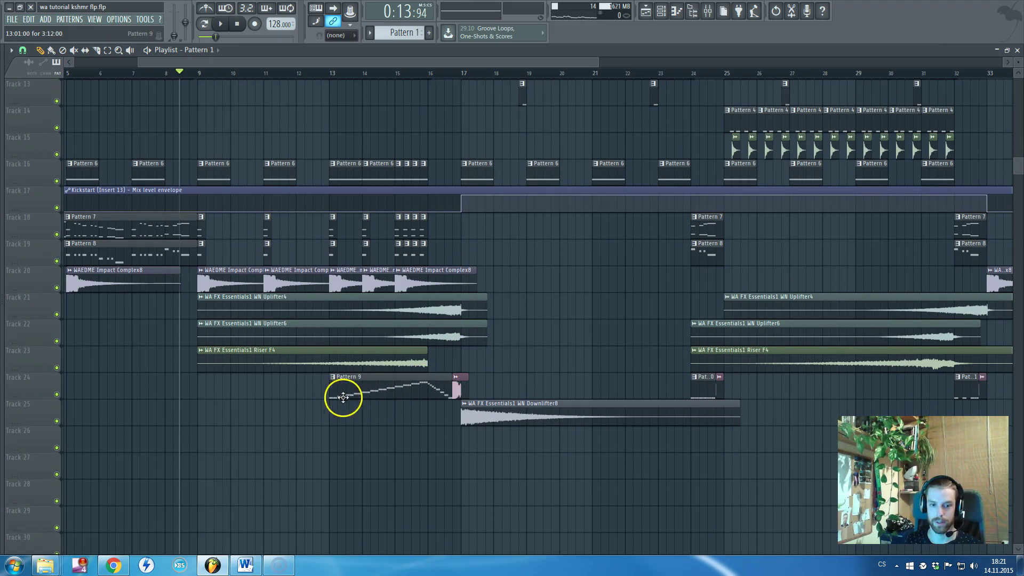
scroll(507, 401, up, 2)
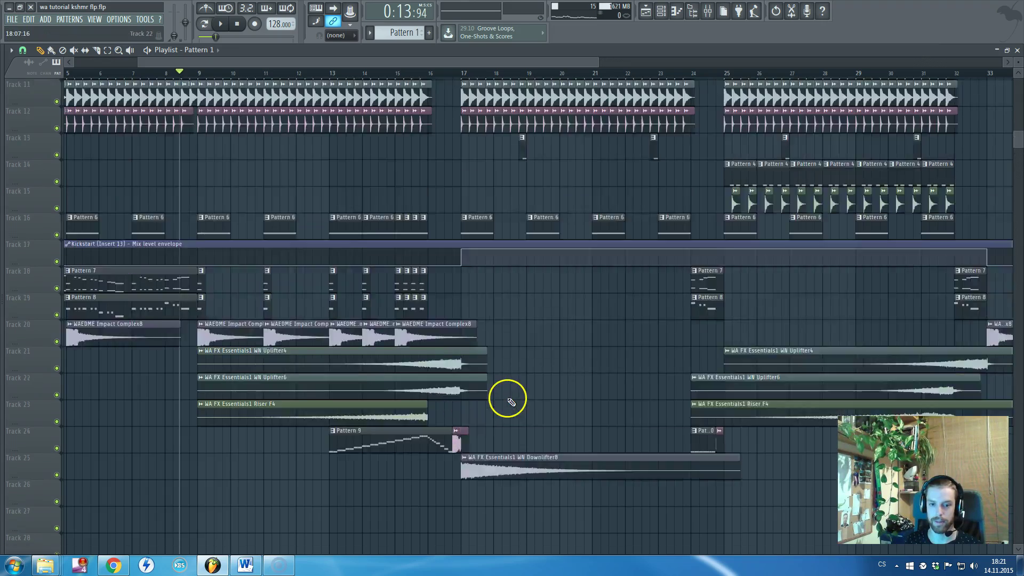
scroll(509, 401, up, 6)
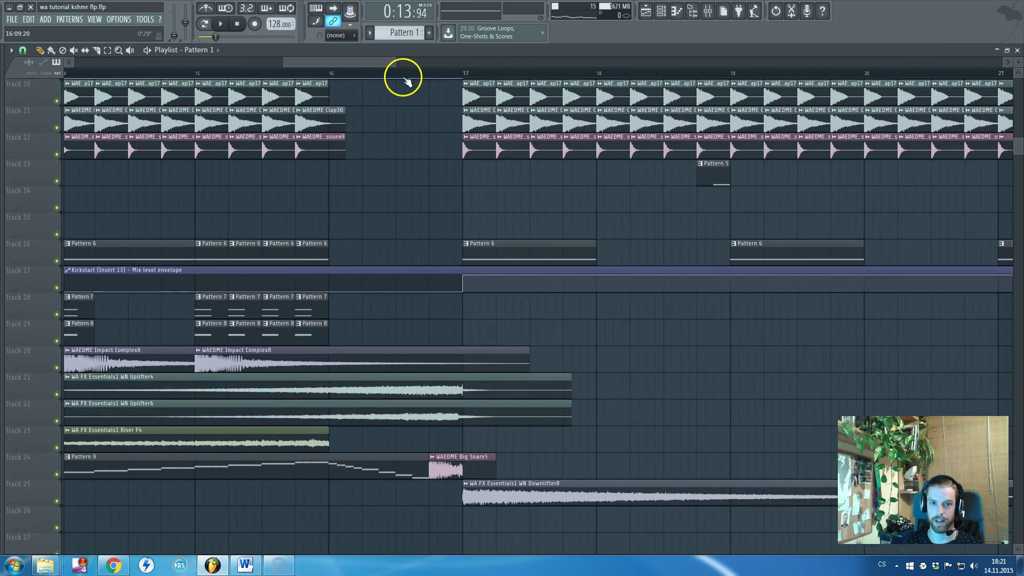
- Play the drop from just before bar 17, then stop playback
click(404, 75)
scroll(496, 284, up, 9)
key(space)
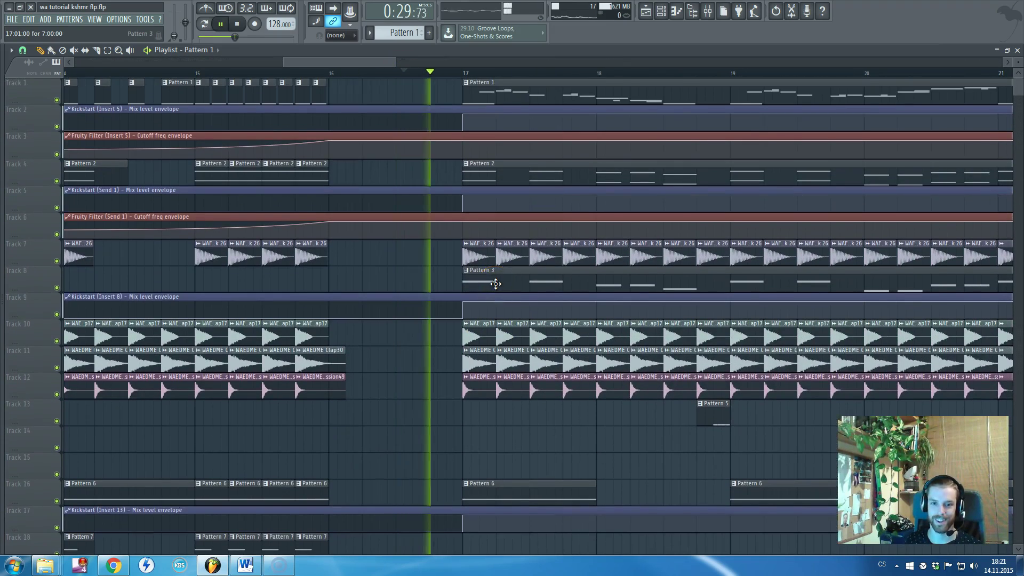
scroll(392, 302, down, 8)
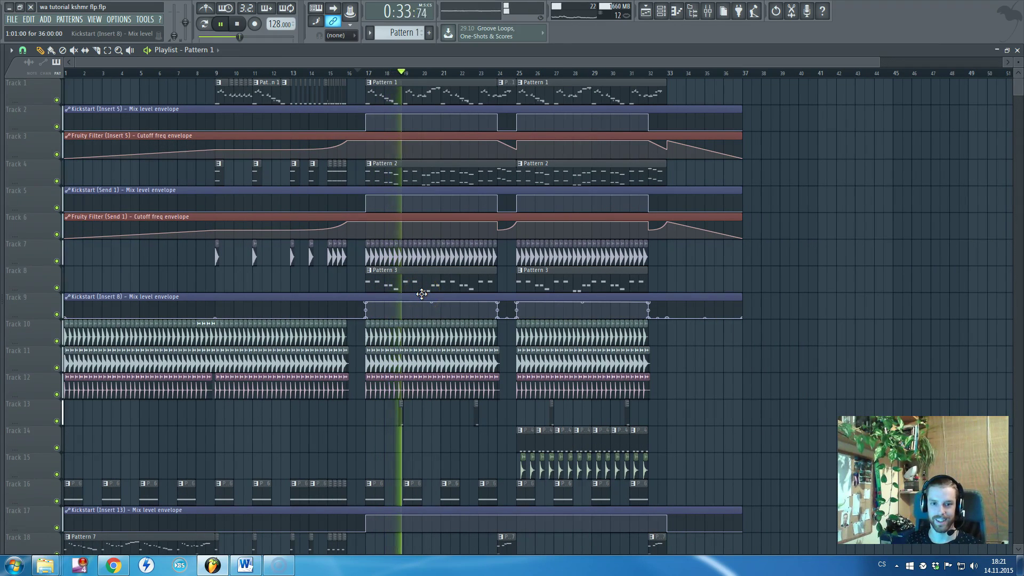
click(418, 288)
key(space)
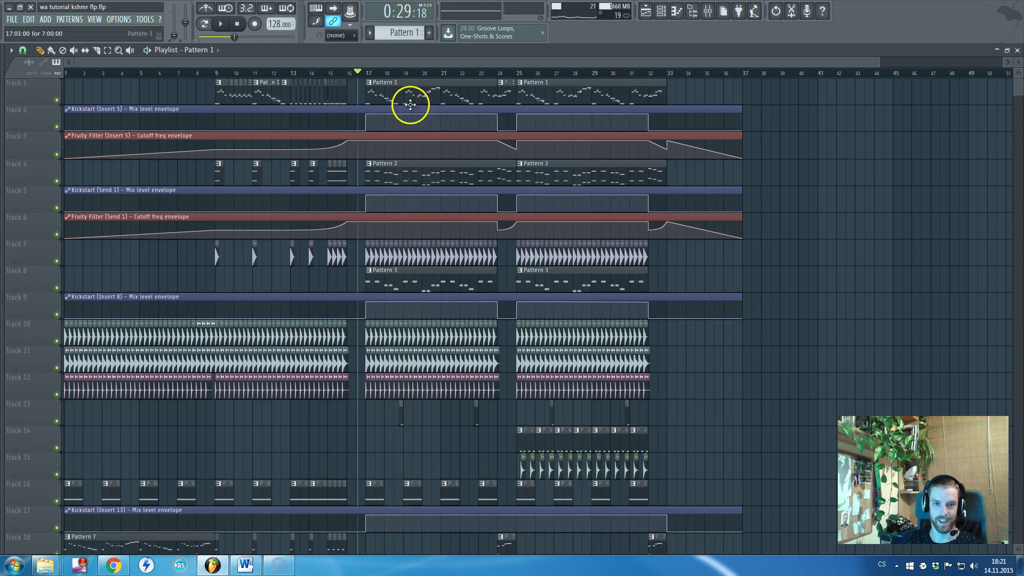
- Play Pattern 3 on its own in pattern mode with the channel rack showing
double_click(393, 270)
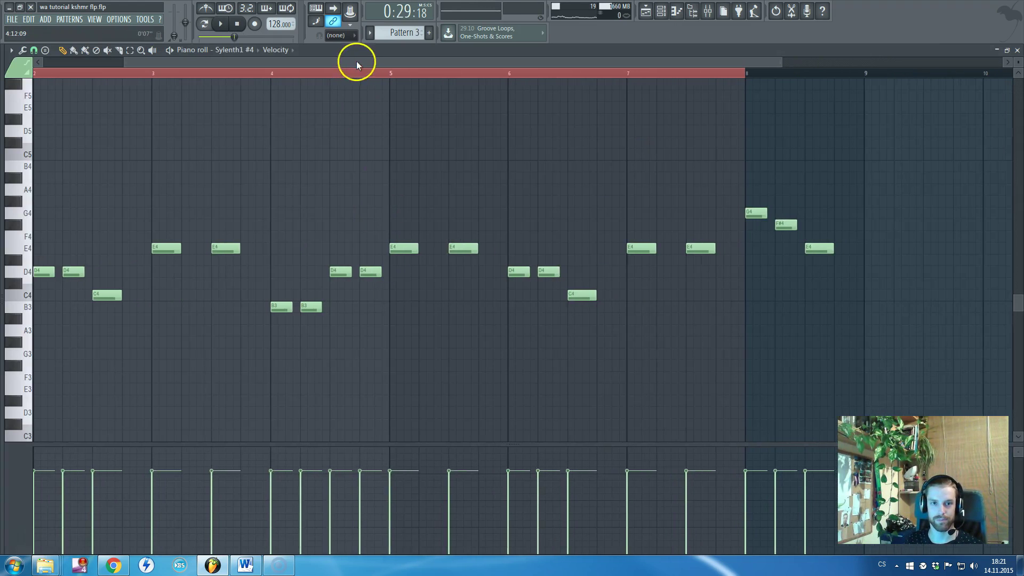
key(F7)
click(204, 23)
key(space)
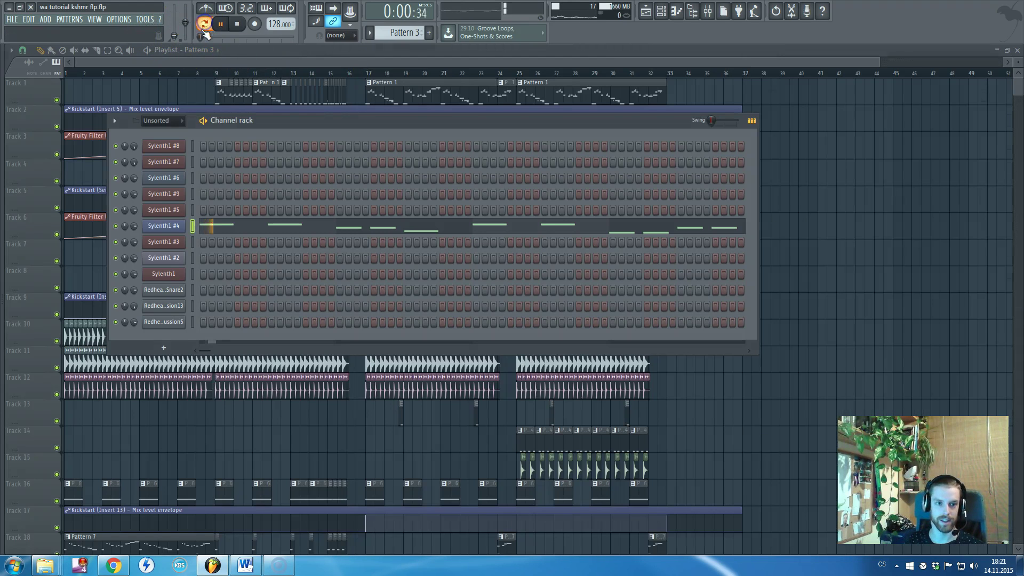
key(space)
key(F6)
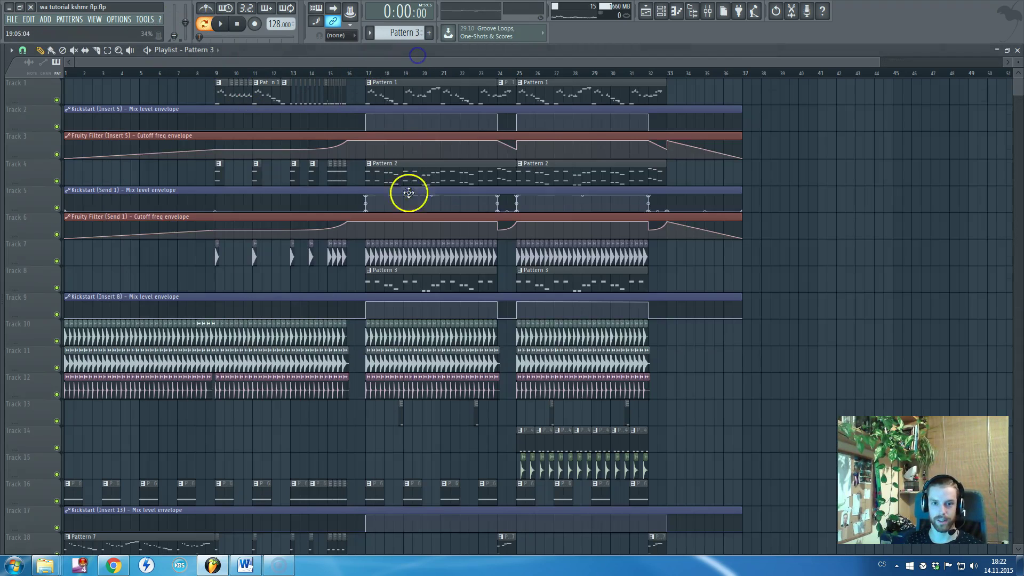
- Audition Pattern 2 with Sylenth1 #3 selected, then set the song position before bar 17
scroll(408, 192, up, 3)
double_click(384, 181)
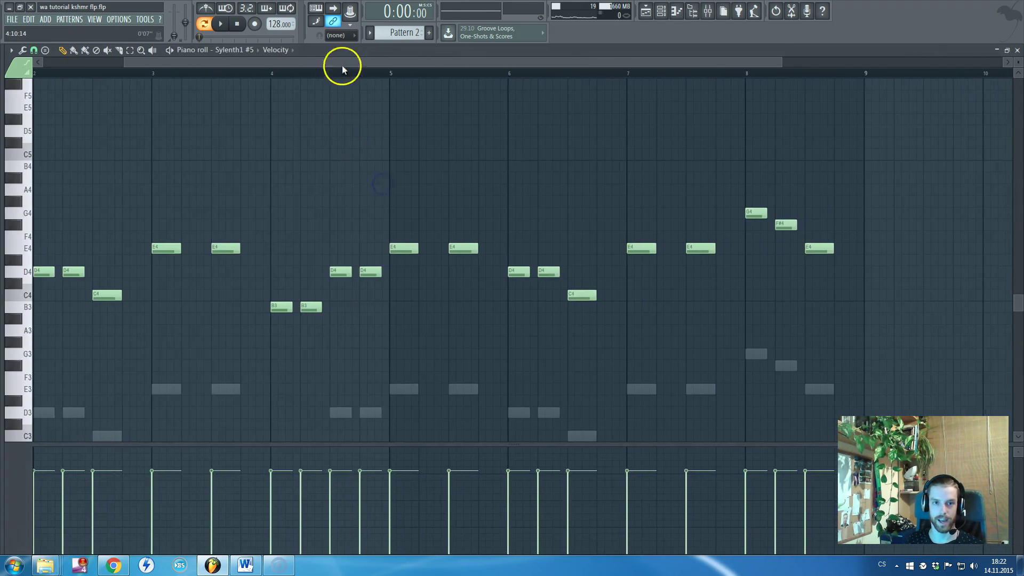
key(F7)
click(235, 237)
key(space)
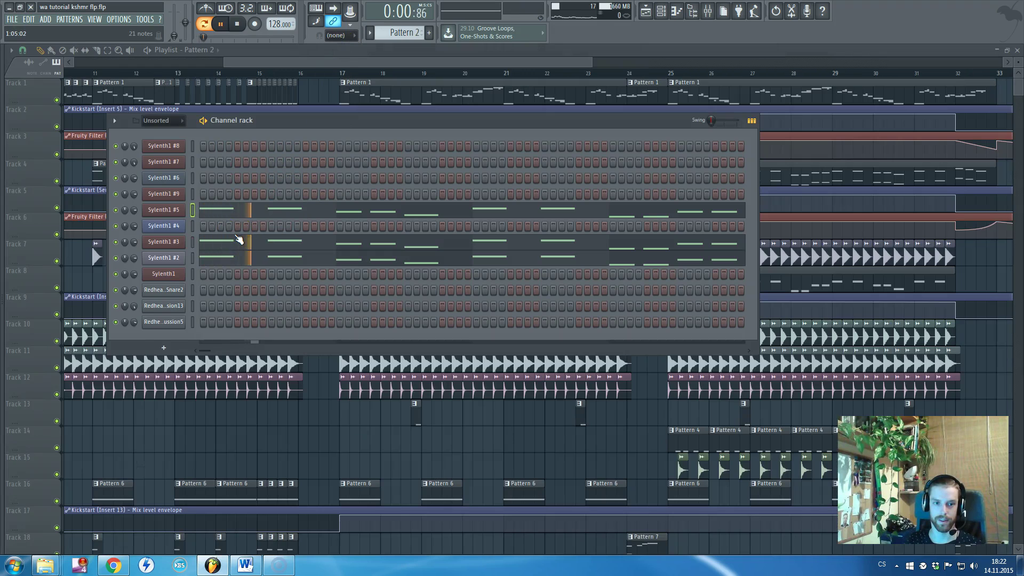
click(292, 145)
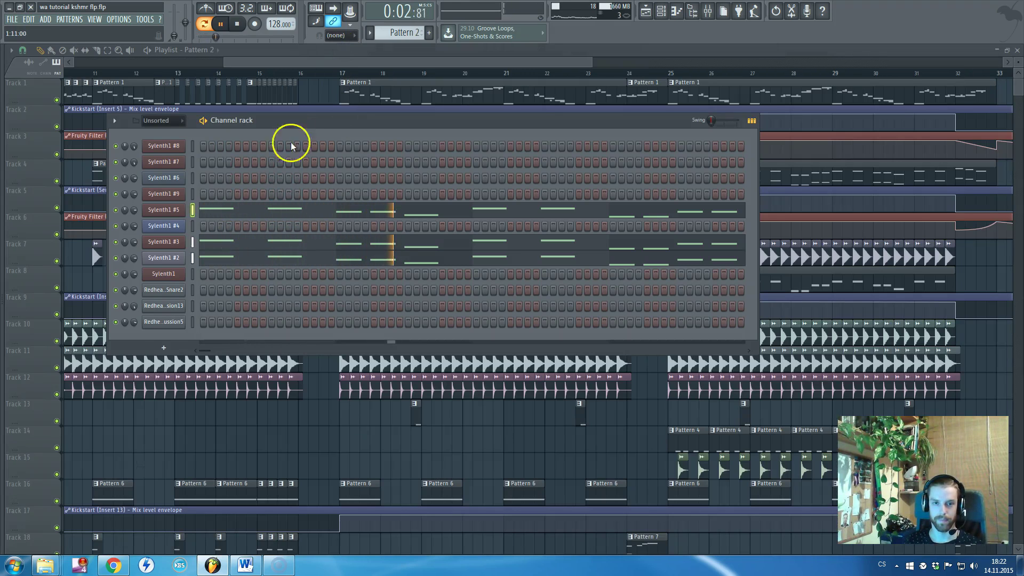
click(326, 73)
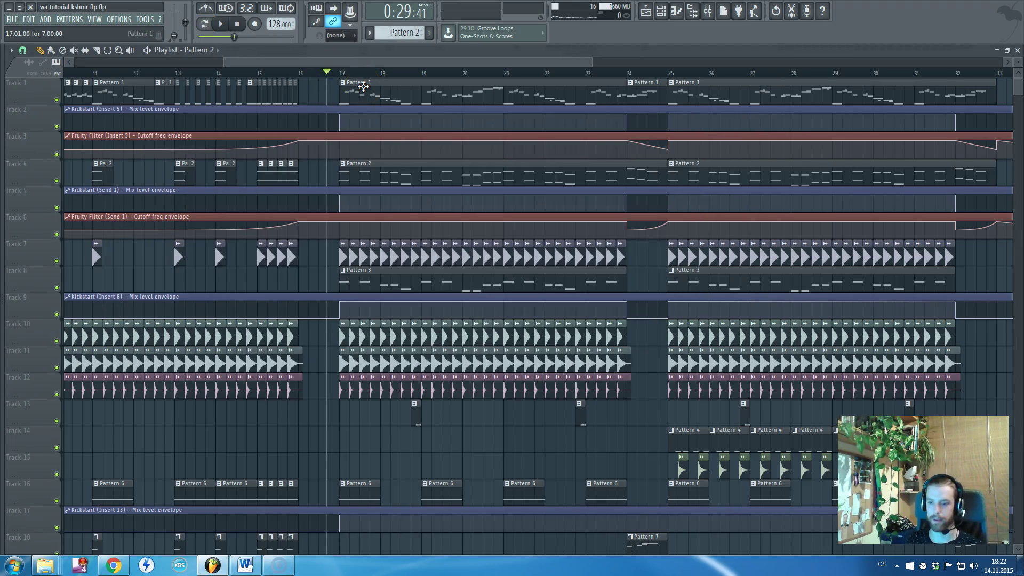
key(space)
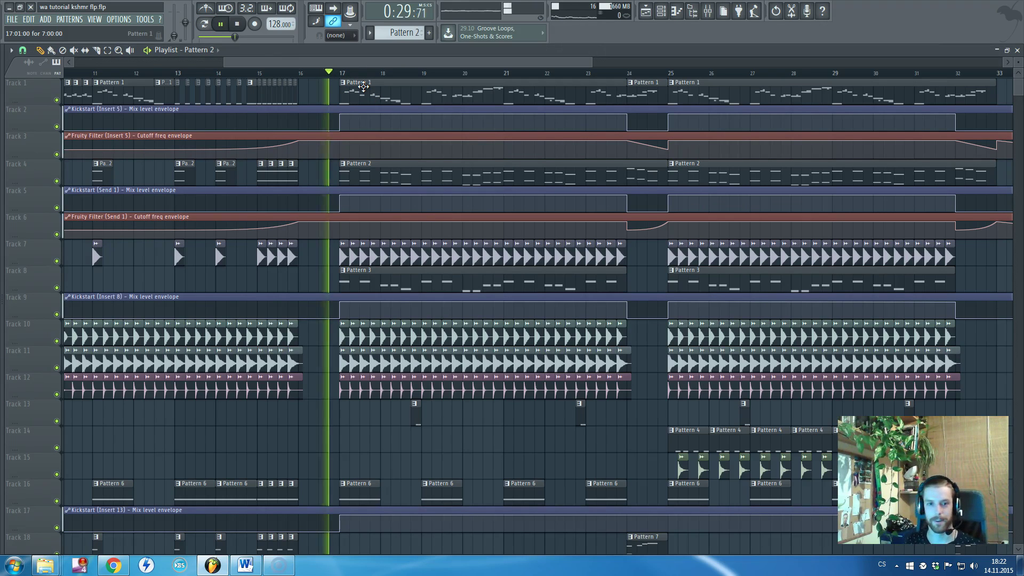
click(389, 102)
scroll(464, 199, down, 1)
click(464, 199)
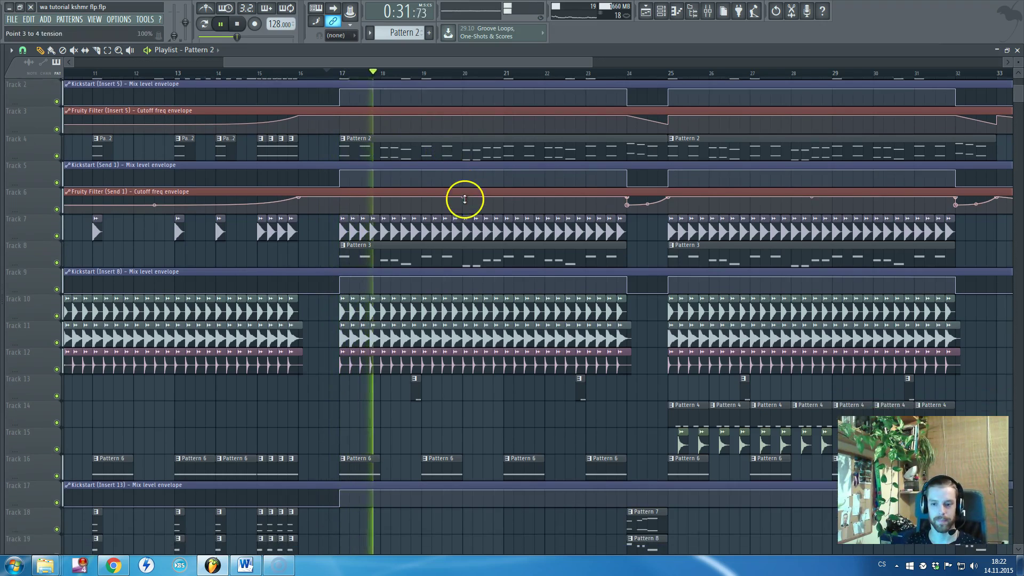
scroll(465, 202, up, 1)
key(space)
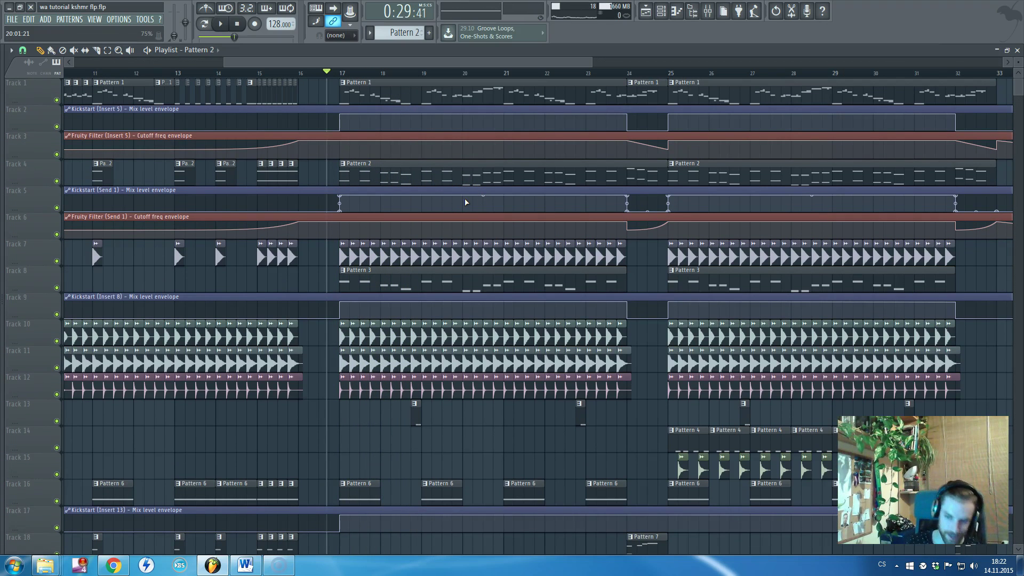
click(498, 57)
scroll(480, 121, down, 3)
click(480, 121)
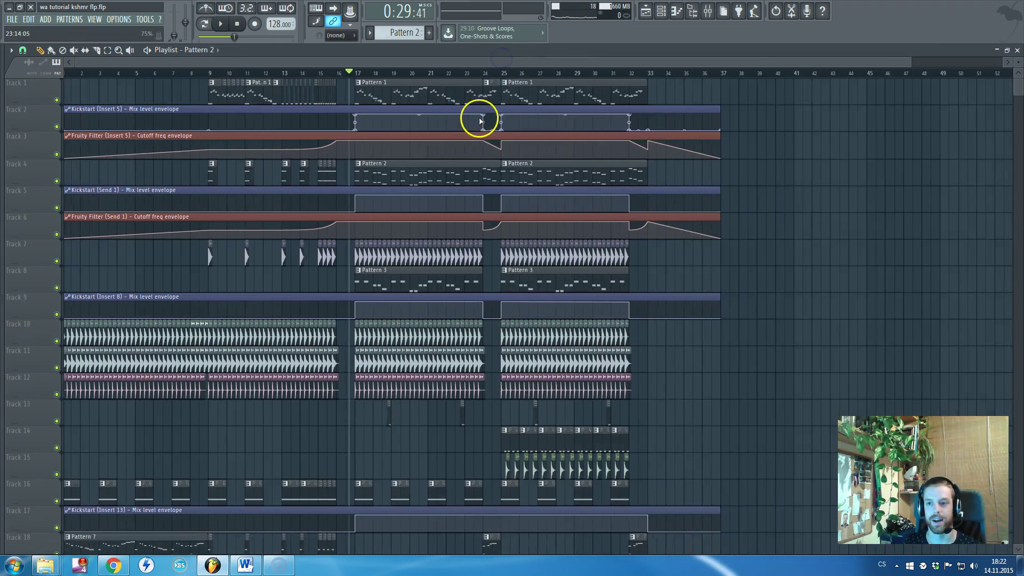
scroll(477, 128, down, 6)
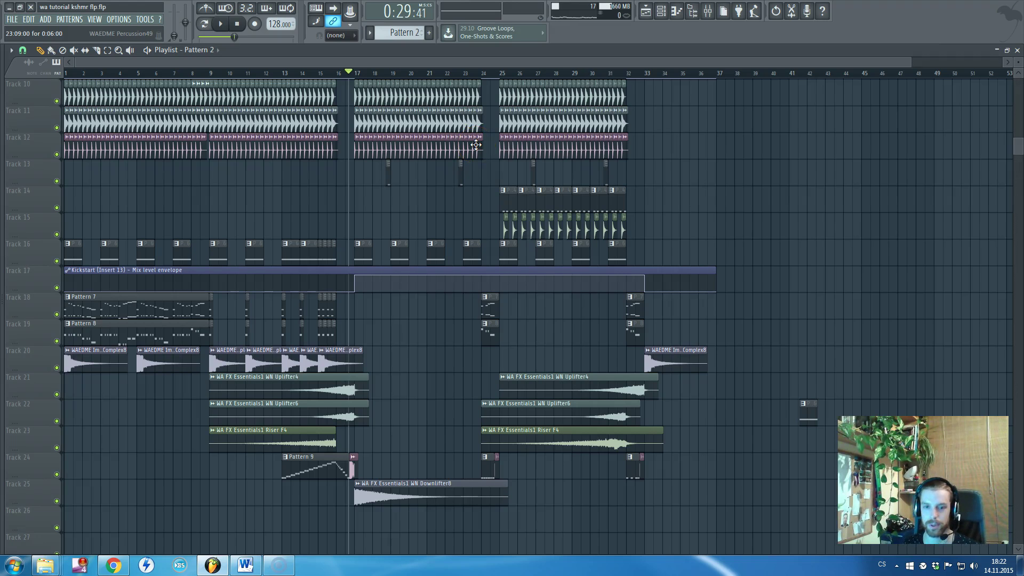
scroll(480, 136, up, 6)
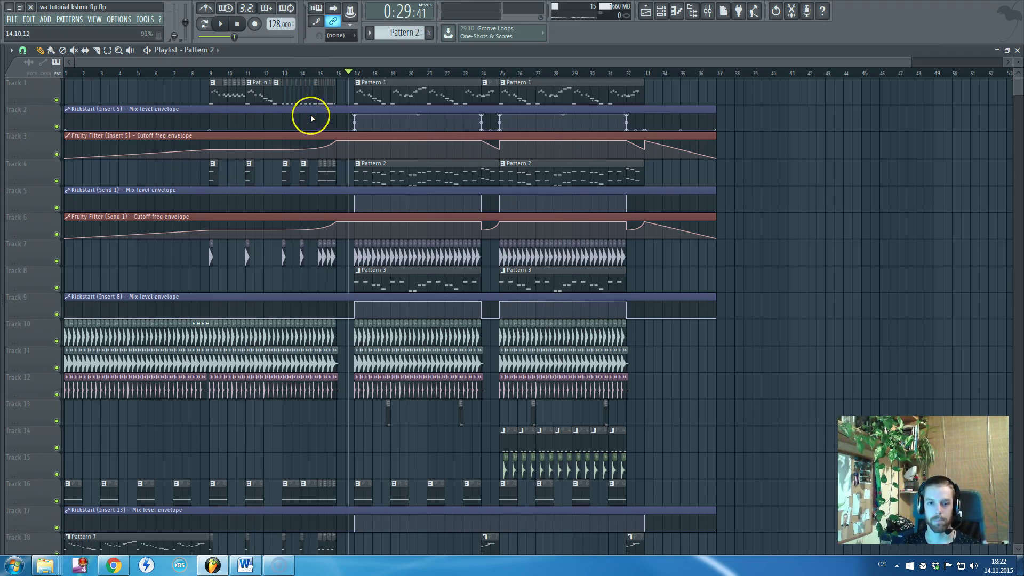
scroll(311, 118, down, 4)
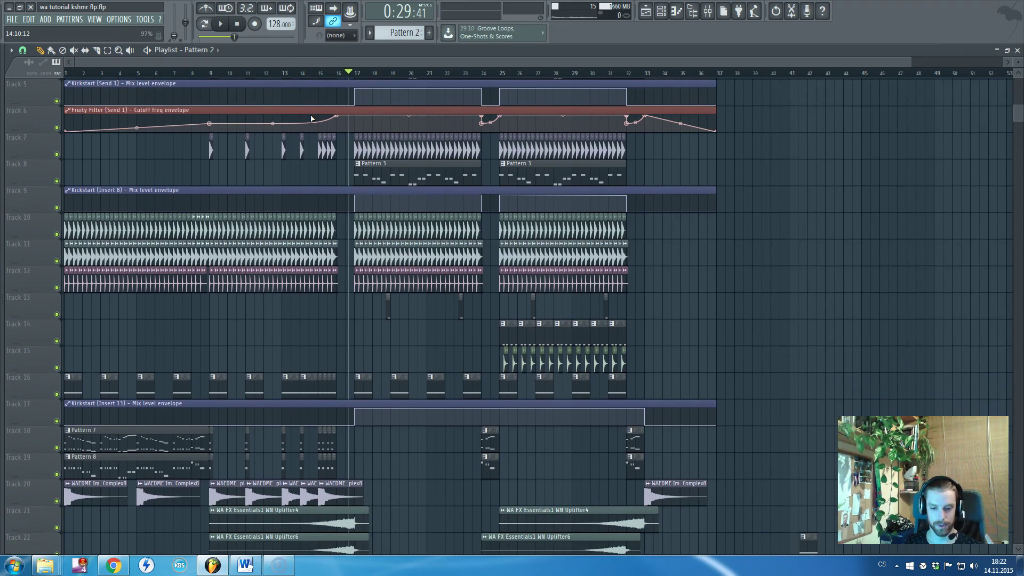
scroll(311, 119, up, 4)
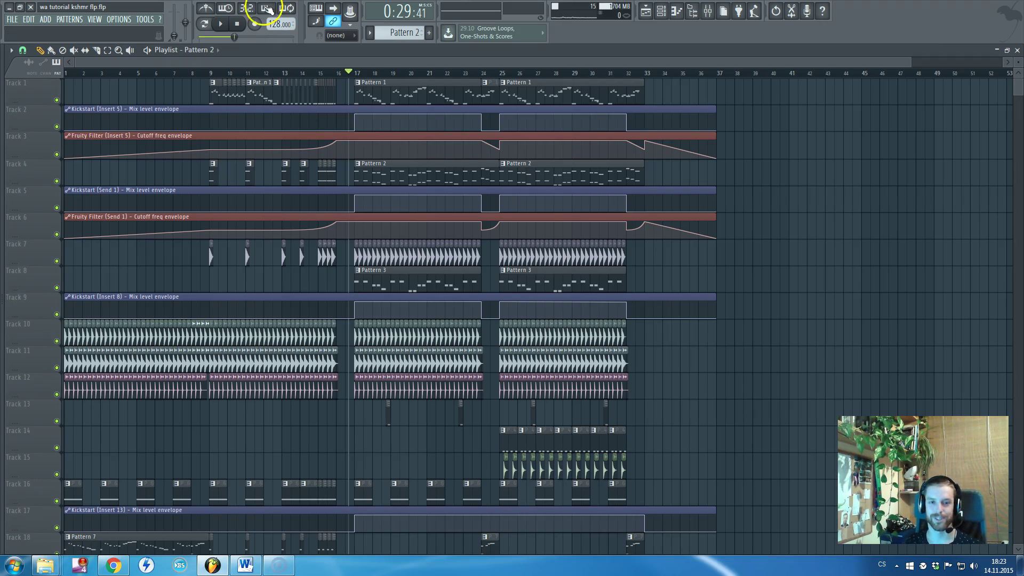
click(397, 71)
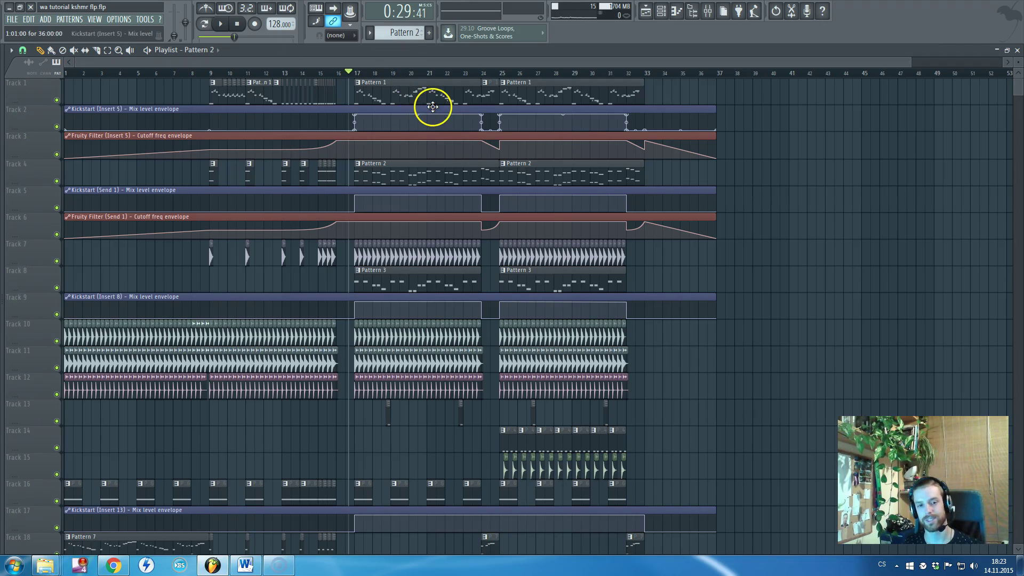
scroll(401, 191, down, 6)
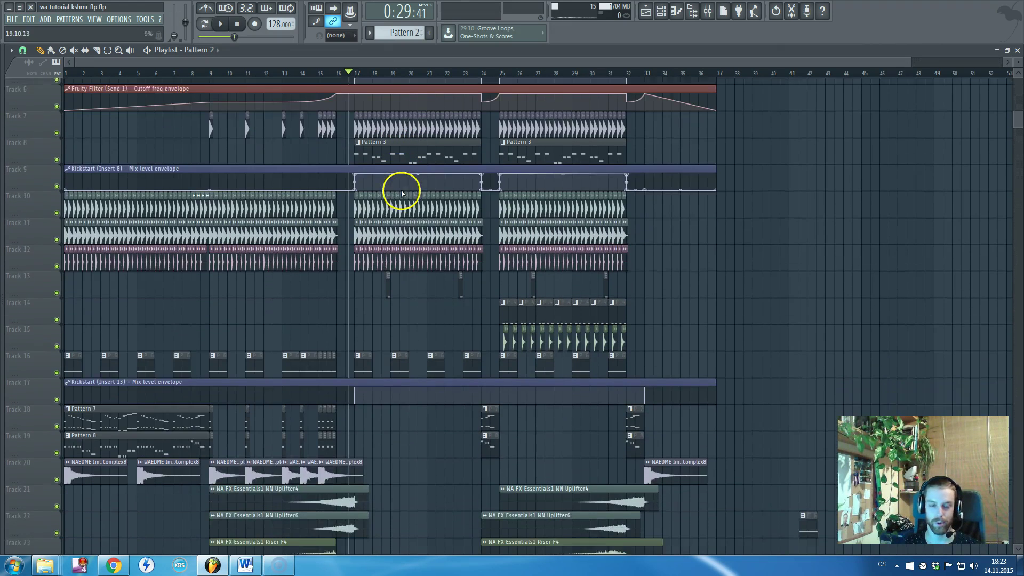
scroll(404, 194, up, 5)
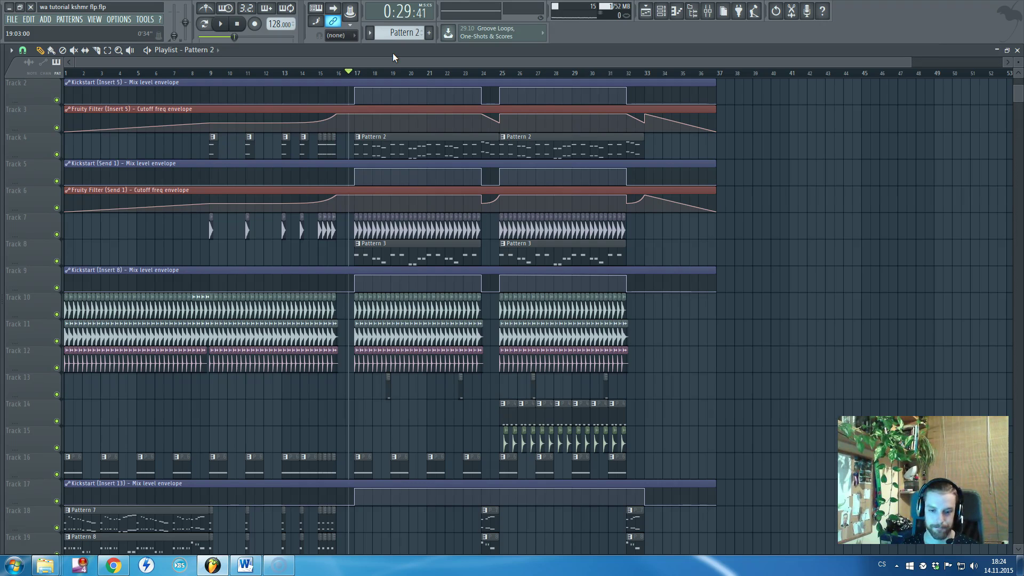
click(367, 73)
scroll(416, 128, down, 5)
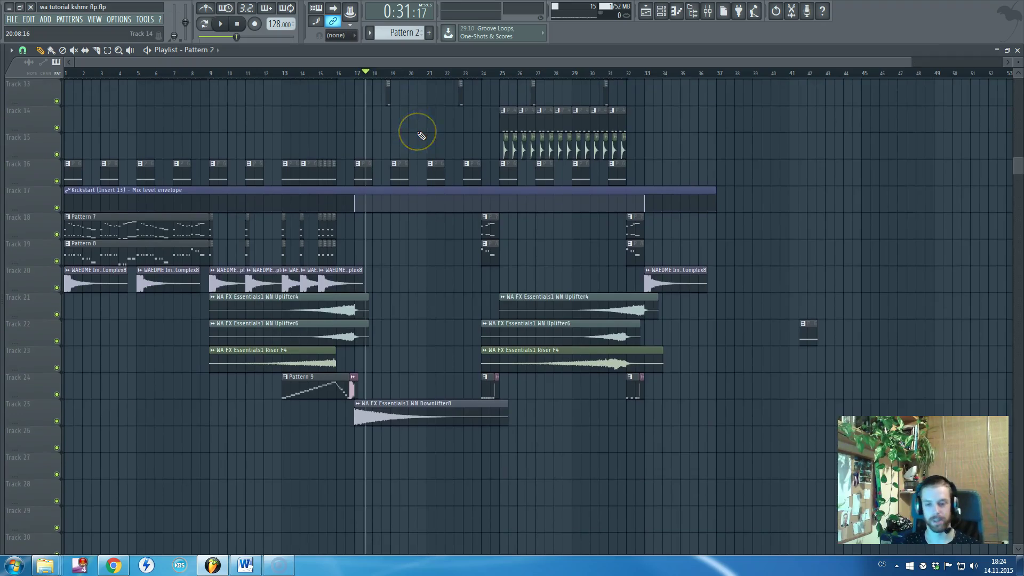
scroll(457, 229, up, 3)
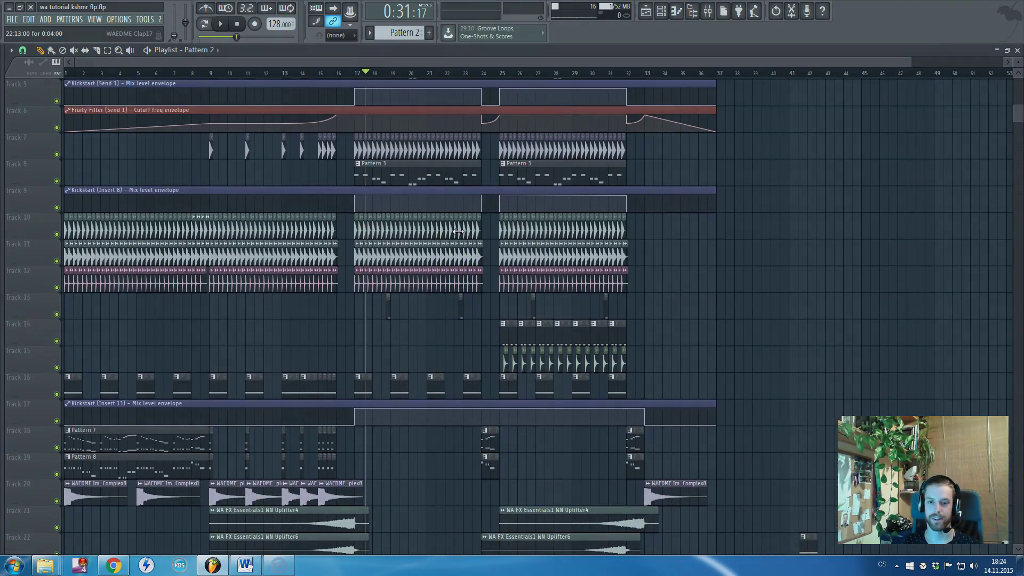